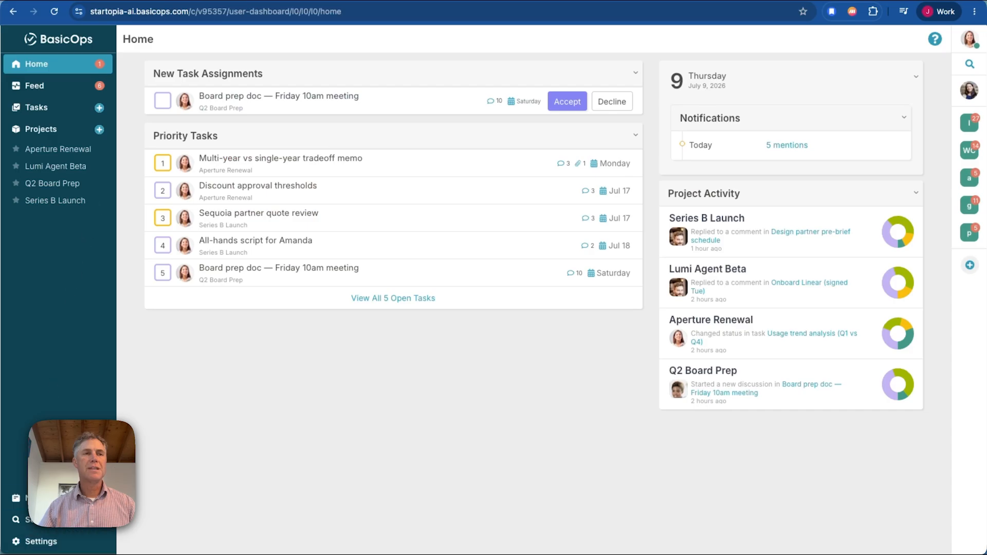
Step: Open the Guildy agent for editing from the agents list in the workspace's user administration
click(41, 544)
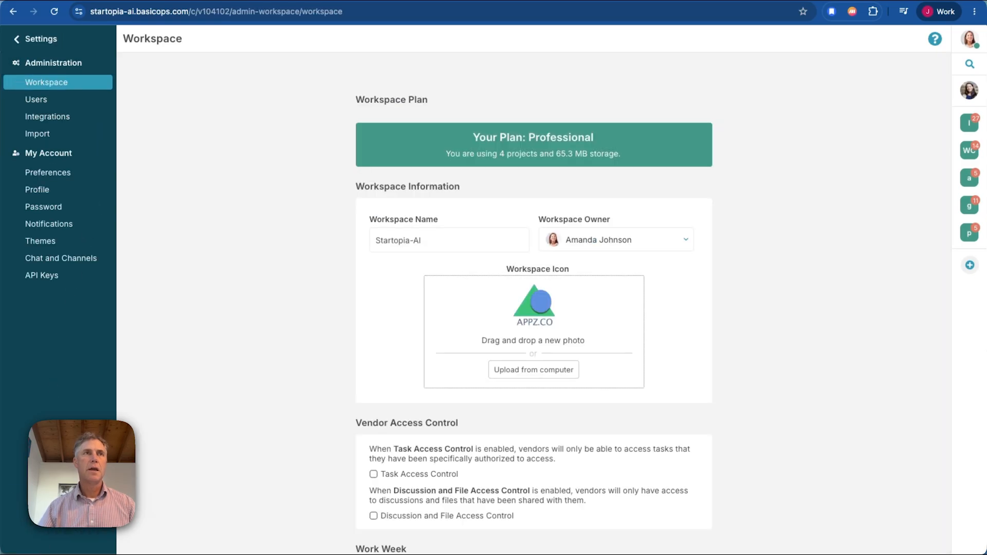
click(45, 99)
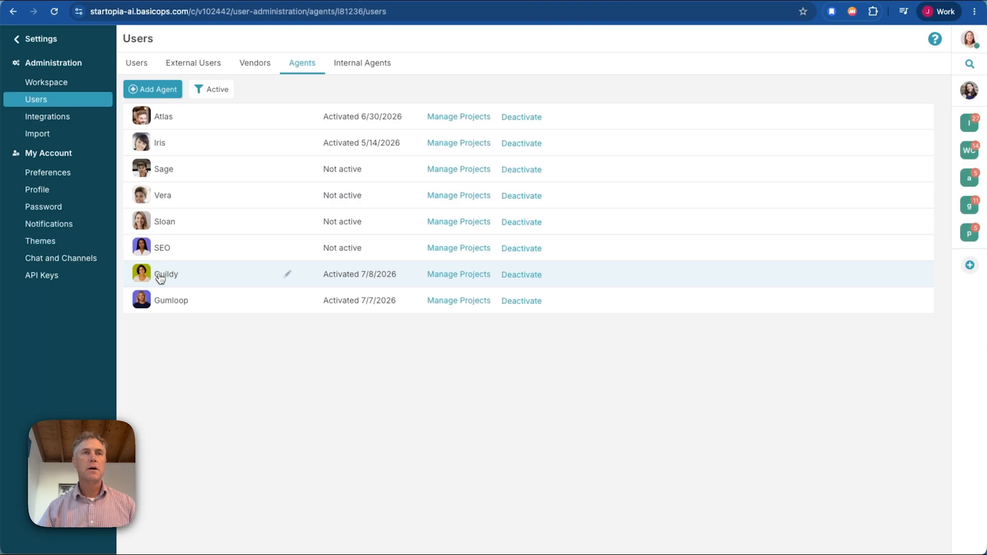
click(288, 277)
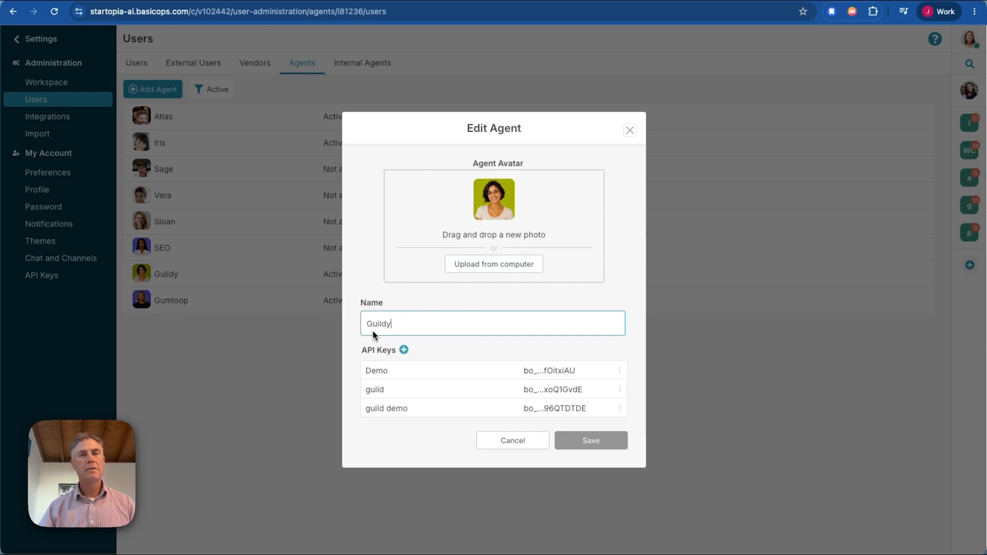
Step: Add an API key named Demo with no expiration to the Guildy agent, copy the key, and return to the home page
click(404, 351)
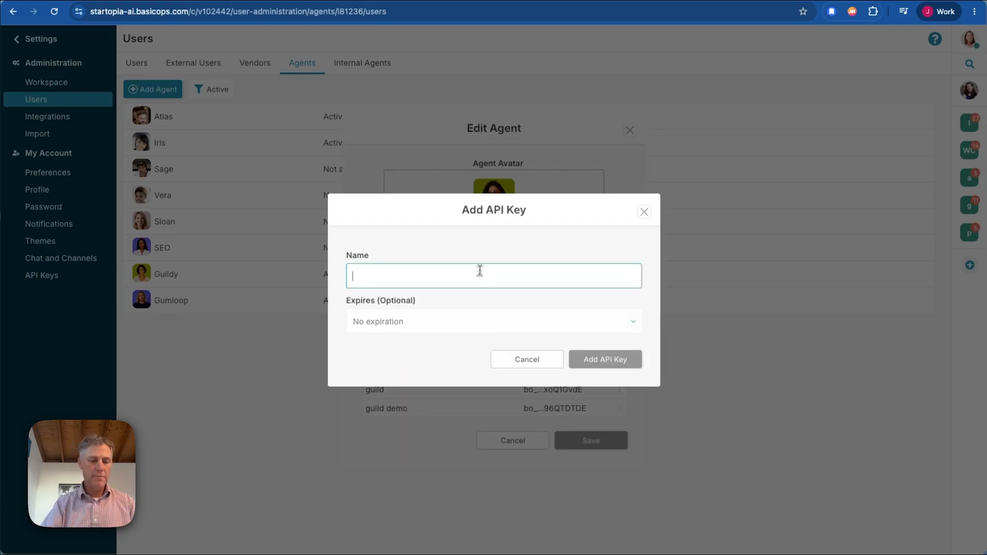
text(Demo)
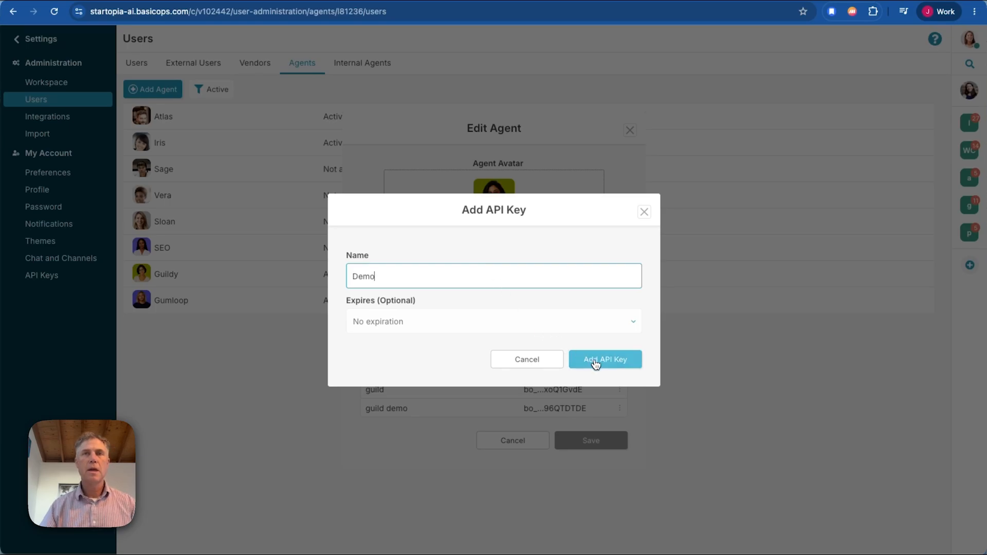
click(595, 363)
click(646, 304)
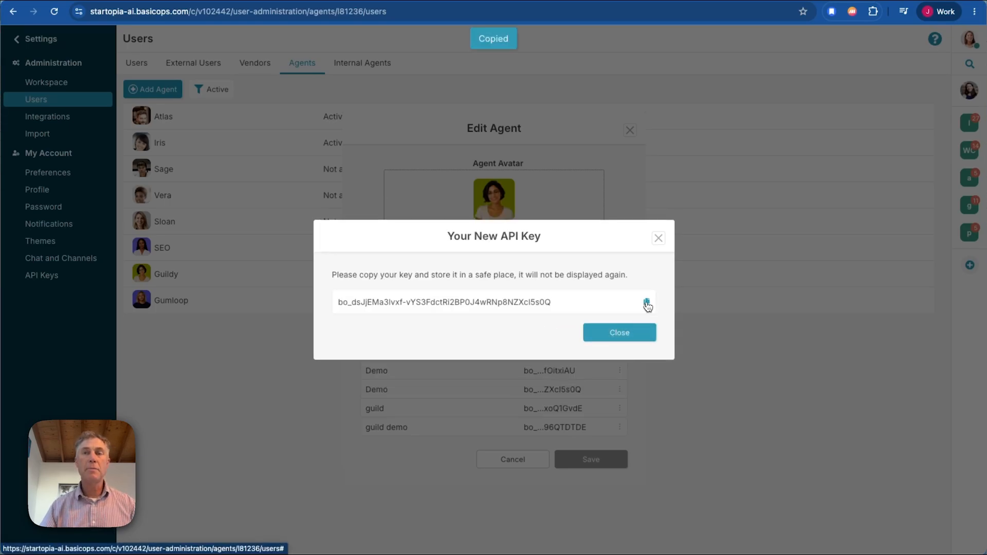
click(619, 333)
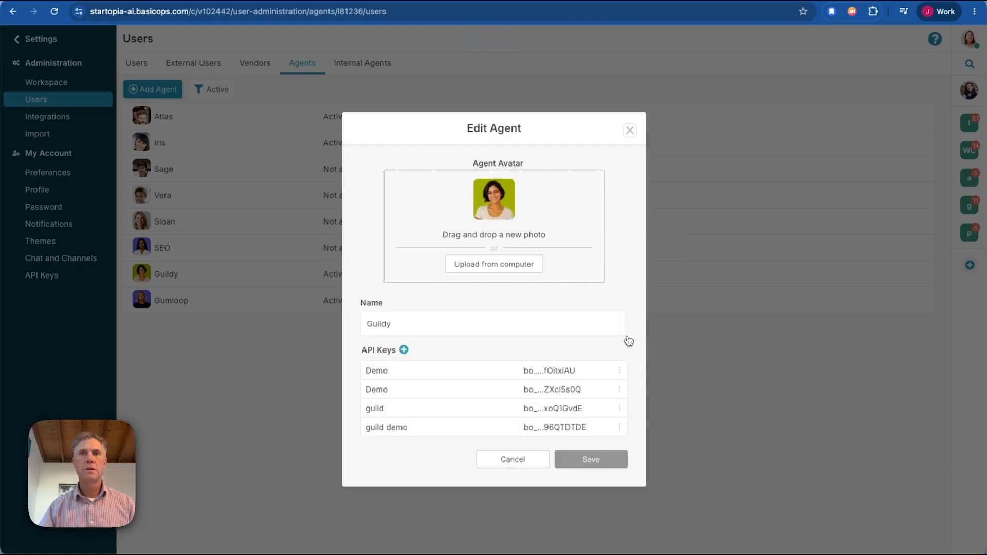
click(631, 133)
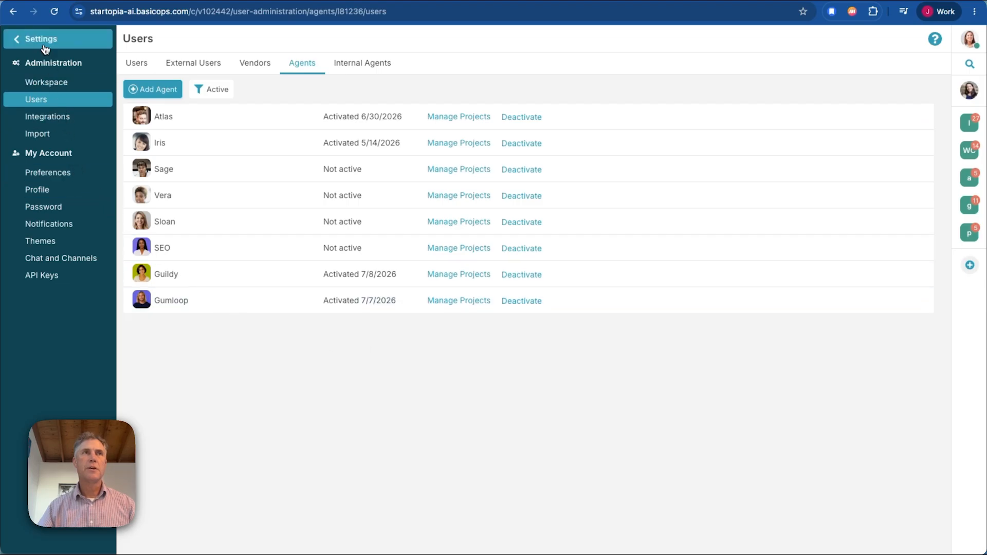
click(26, 44)
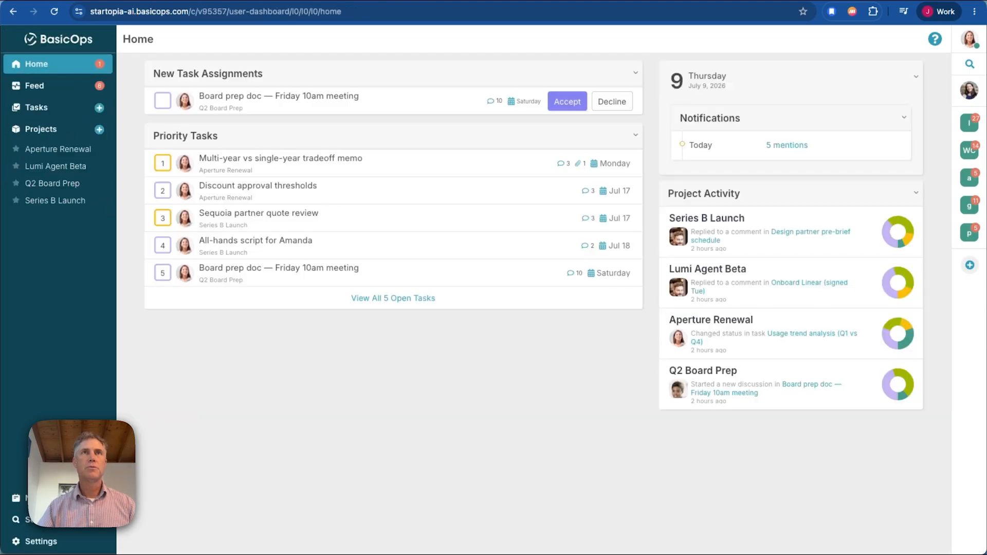
Step: Switch to Guild and open the basicops integration linked in the connect-to-basicops-as-agent-user instructions in a new browser tab
click(295, 0)
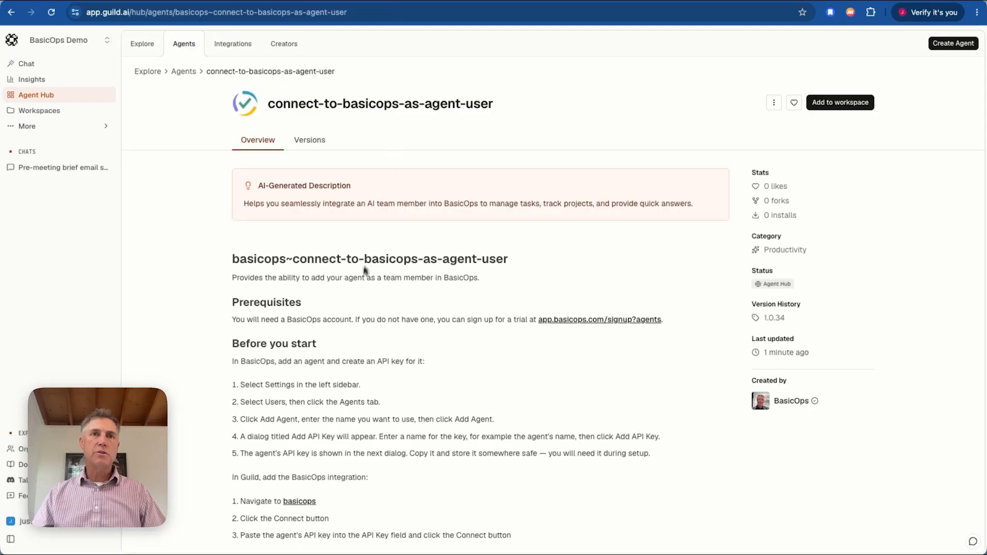
scroll(297, 360, down, 2)
scroll(289, 355, down, 2)
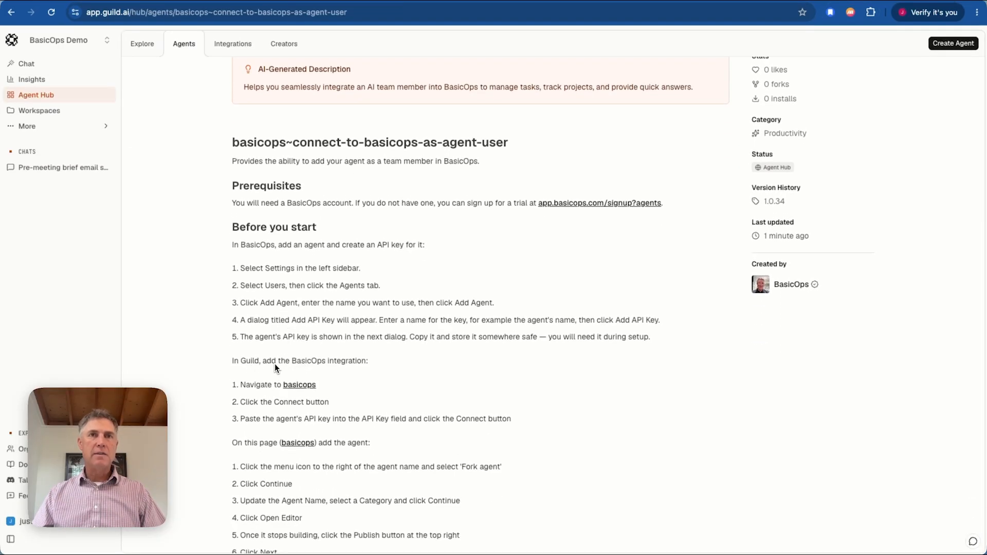
scroll(251, 342, down, 1)
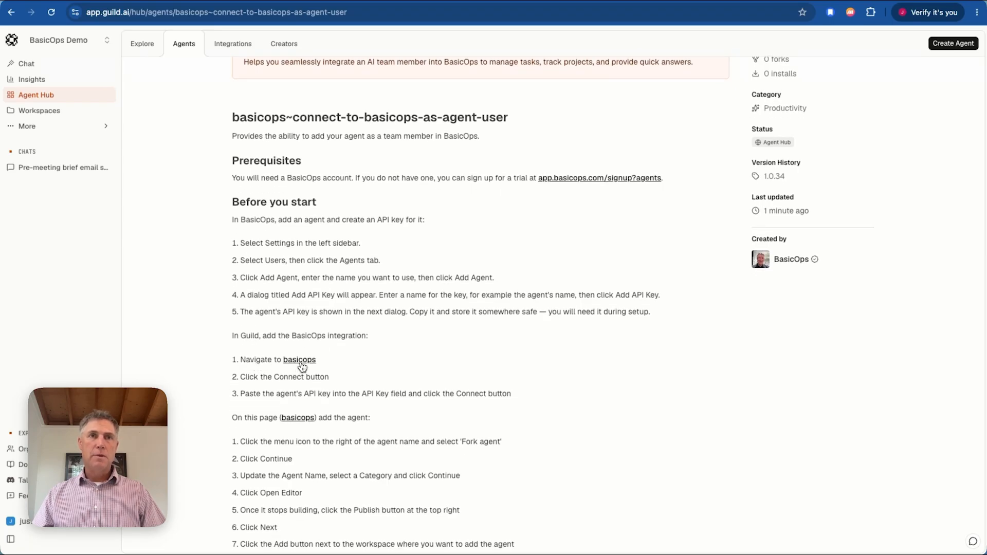
click(300, 361)
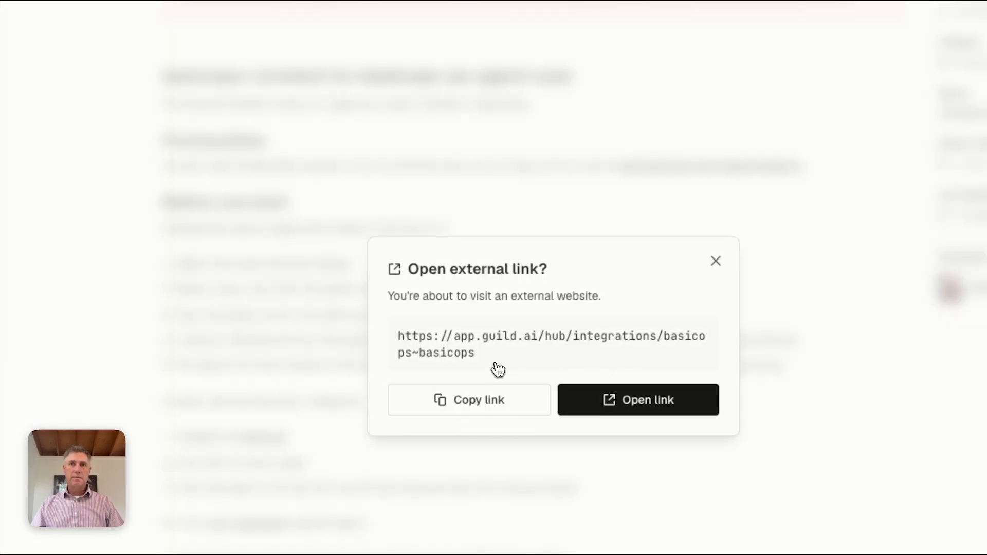
click(485, 406)
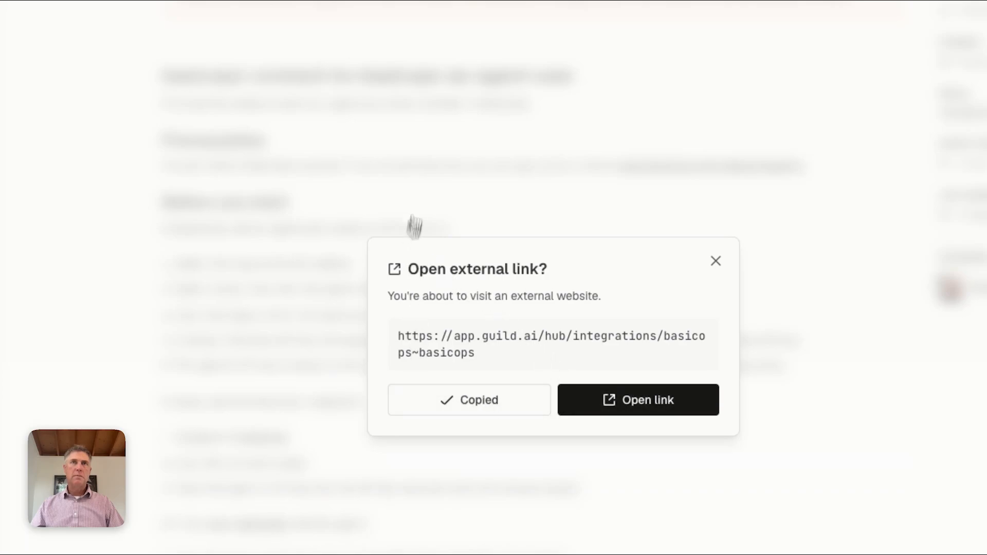
key(super+t)
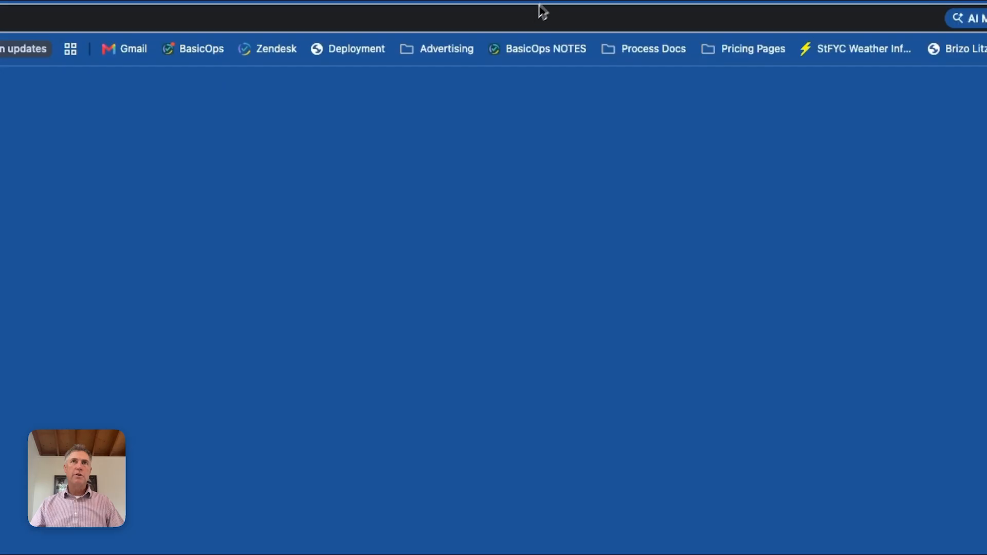
key(super+v)
key(Return)
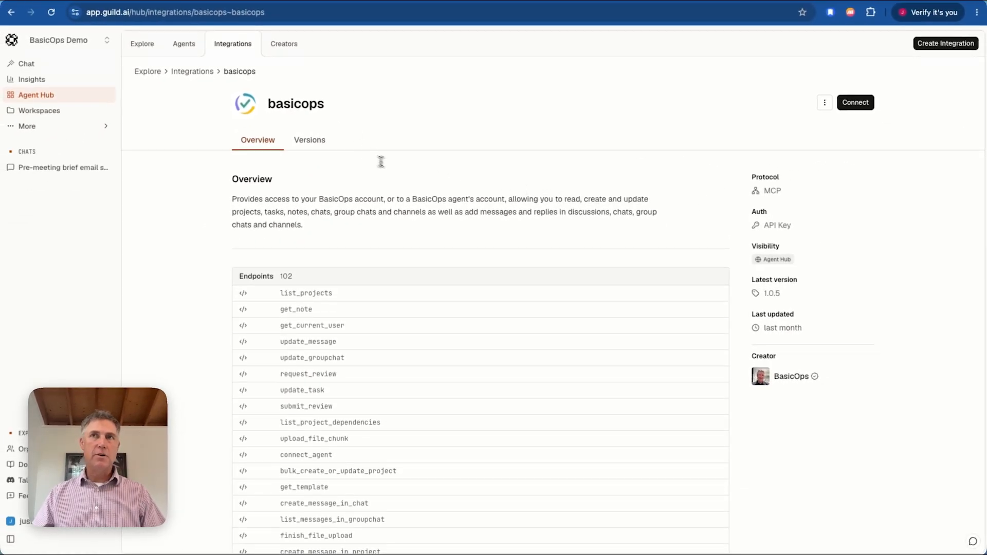
Step: Connect the basicops integration by pasting the copied agent API key into the API Key field
click(858, 104)
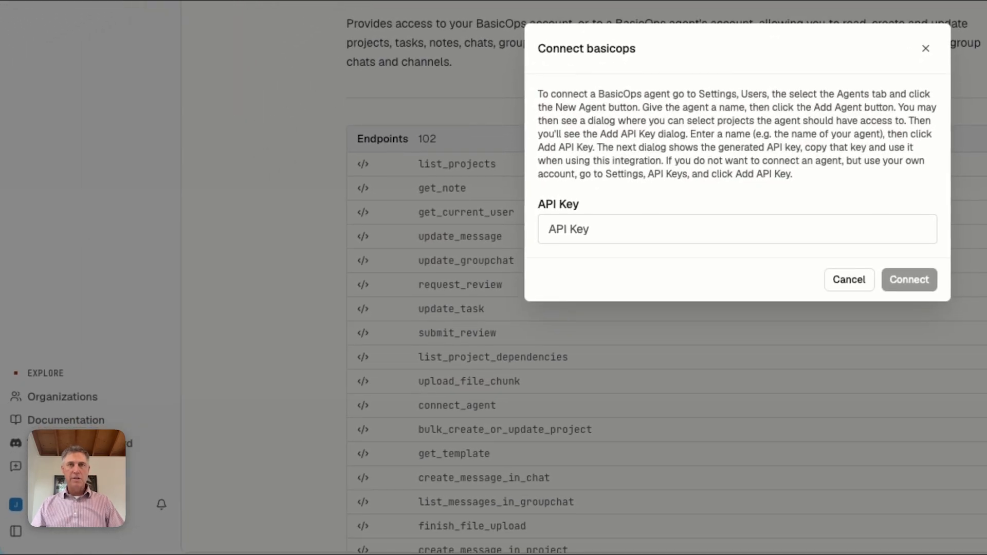
click(615, 230)
key(ctrl+v)
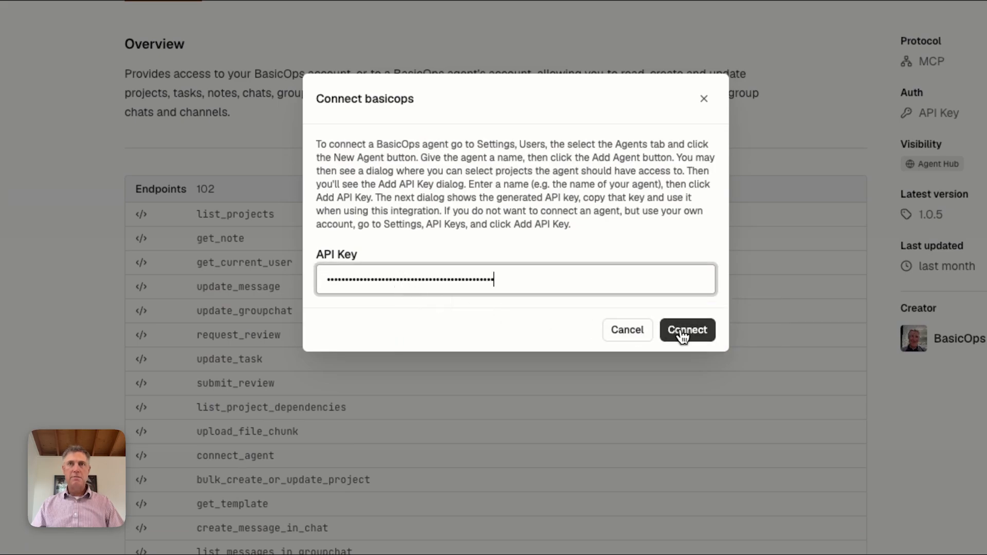
click(684, 333)
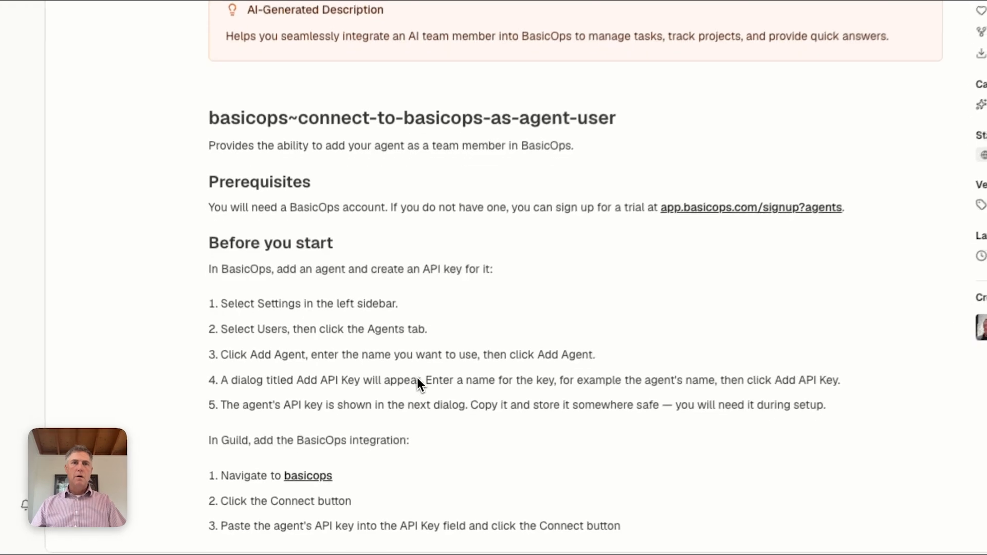
Step: Start a fork of the connect-to-basicops-as-agent-user agent from its Agent Hub page and continue to the setup stage
scroll(418, 377, down, 6)
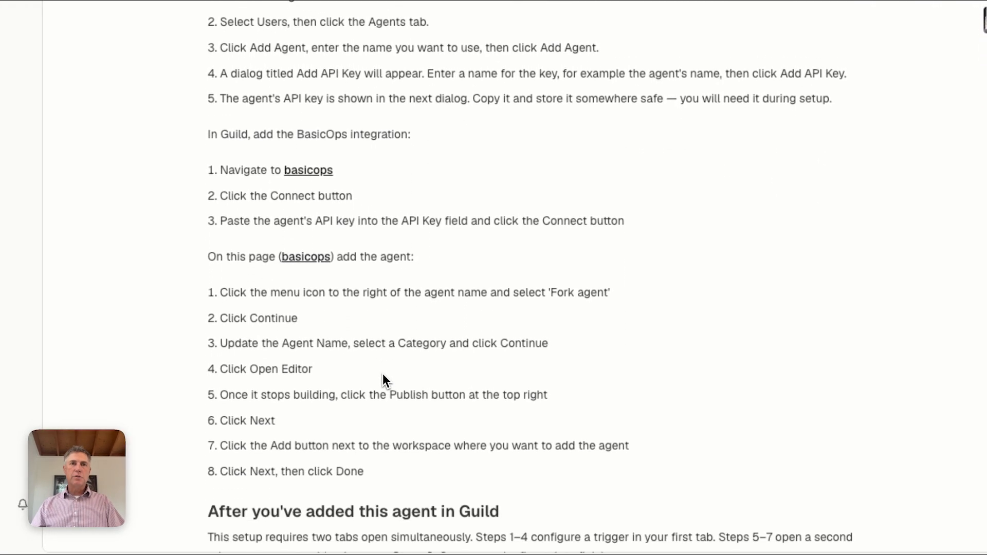
scroll(350, 435, down, 2)
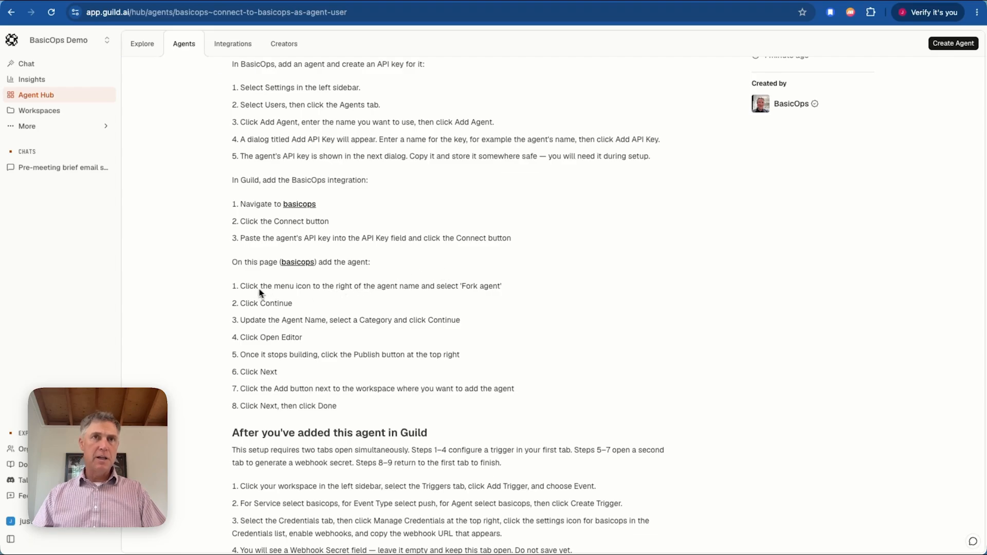
scroll(338, 294, up, 4)
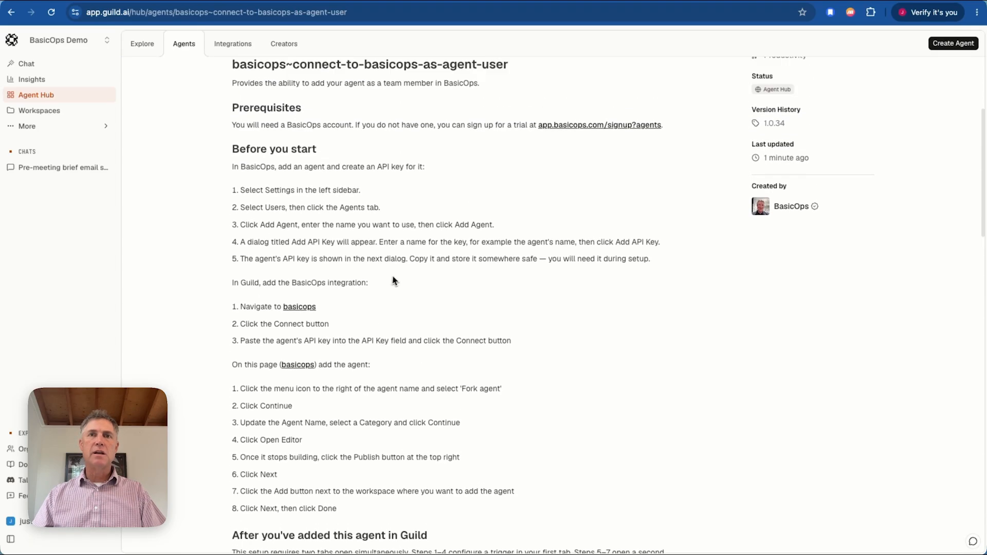
scroll(482, 236, up, 2)
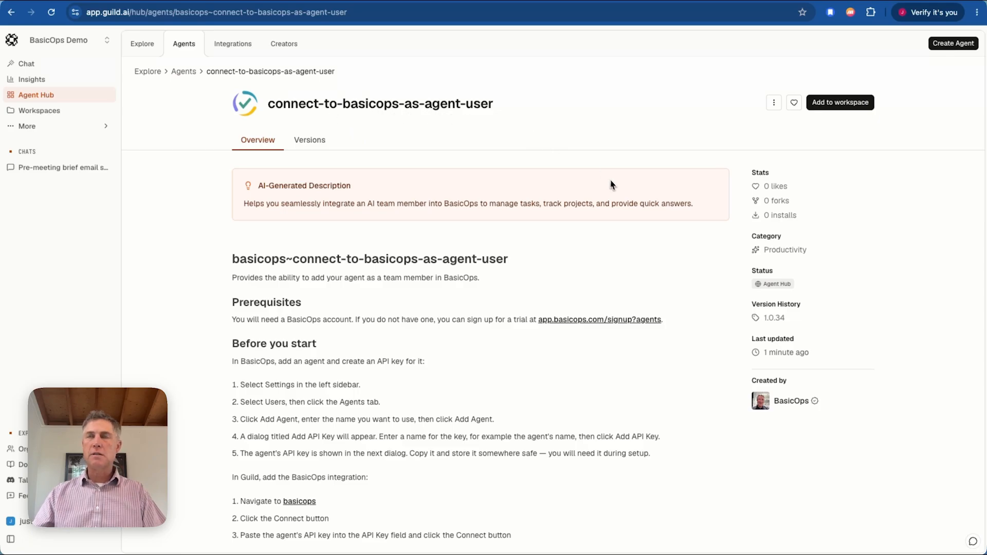
click(774, 104)
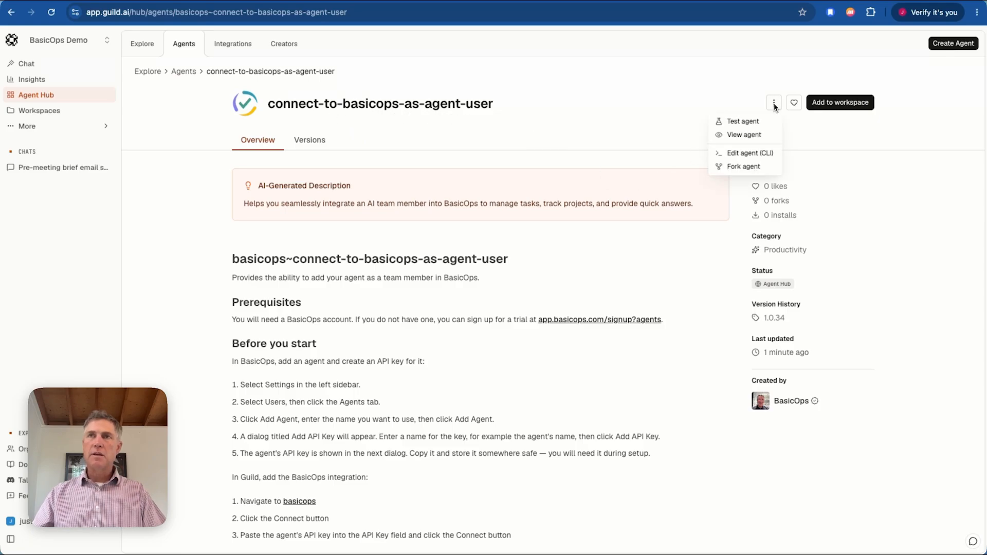
click(744, 166)
scroll(480, 389, down, 2)
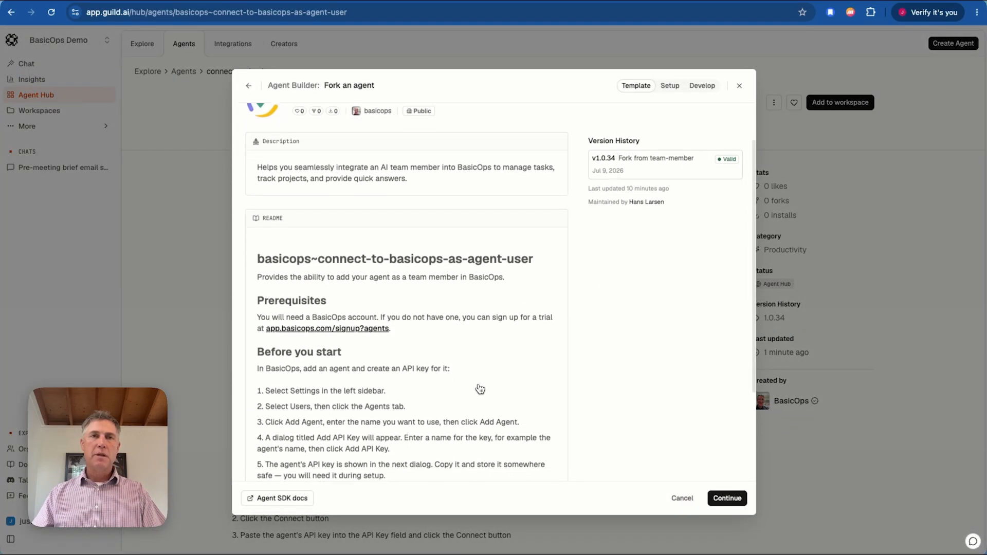
scroll(480, 389, down, 3)
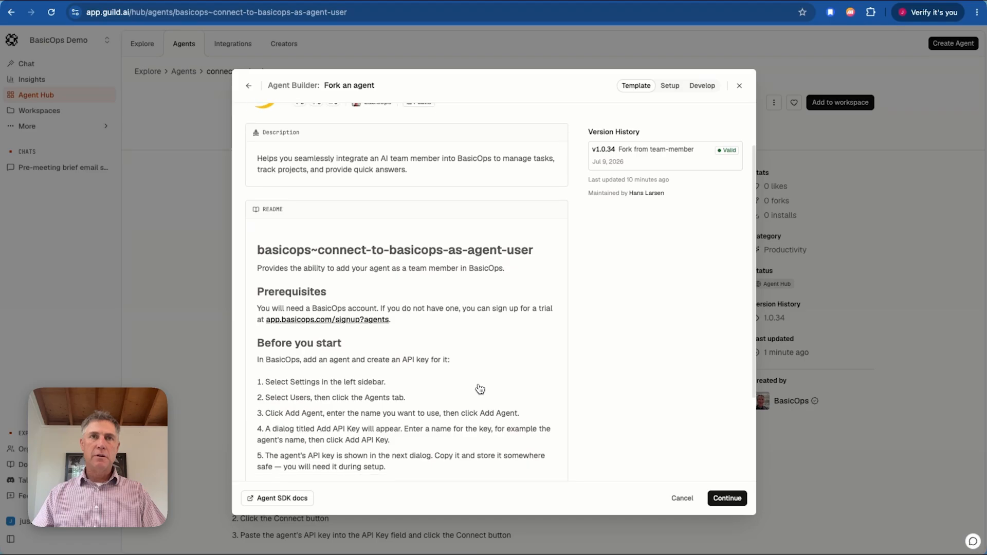
click(726, 501)
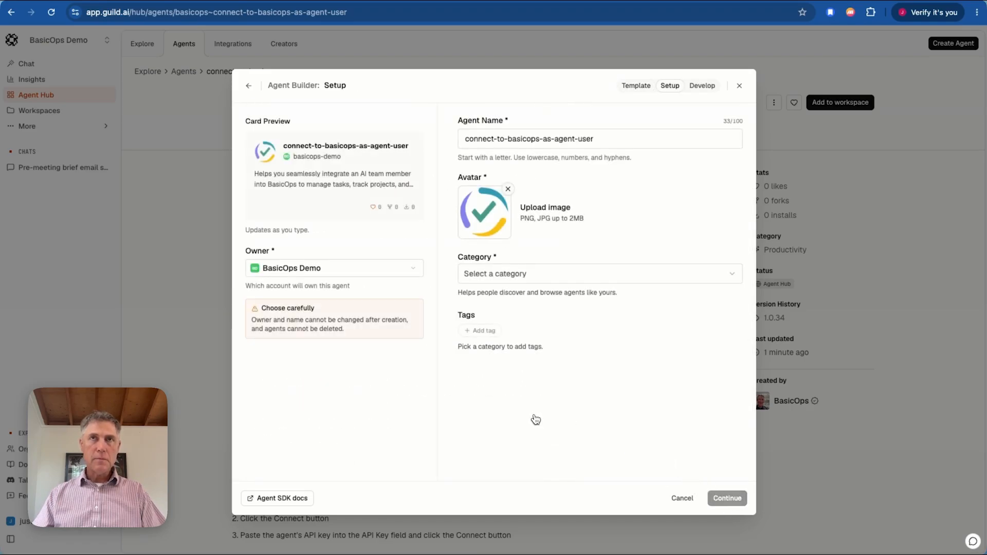
Step: Set the forked agent's category to Development and its agent name to guildo-demo
click(508, 280)
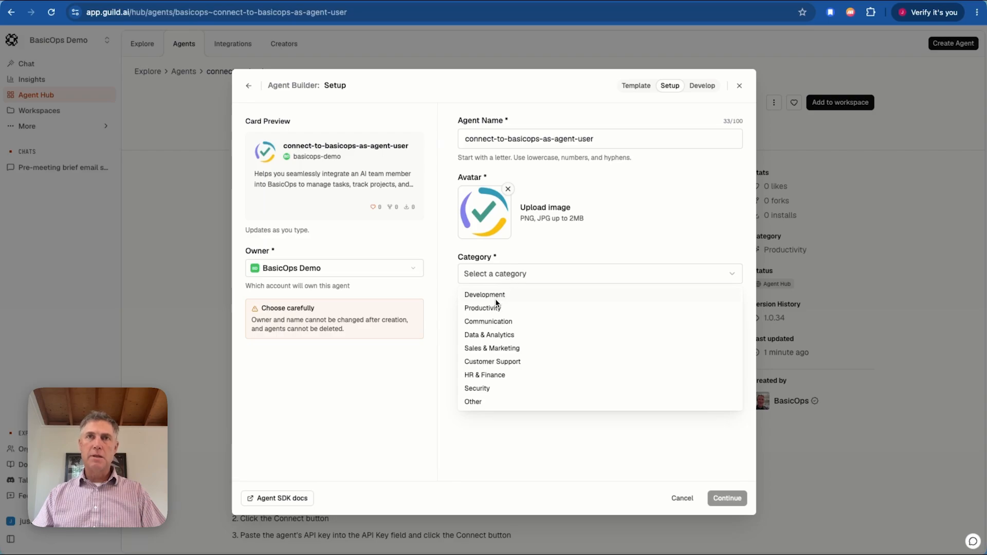
click(496, 299)
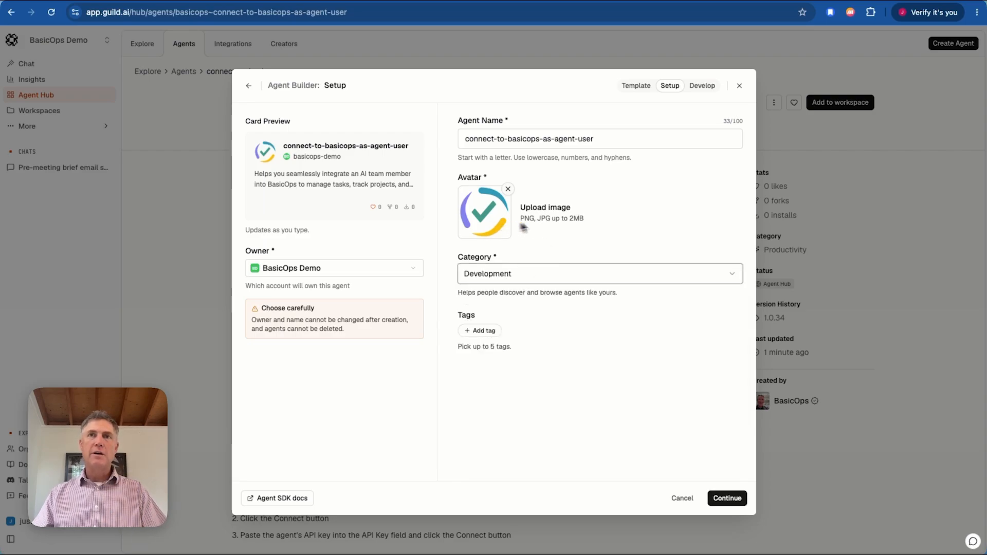
click(481, 140)
drag(598, 142, 461, 139)
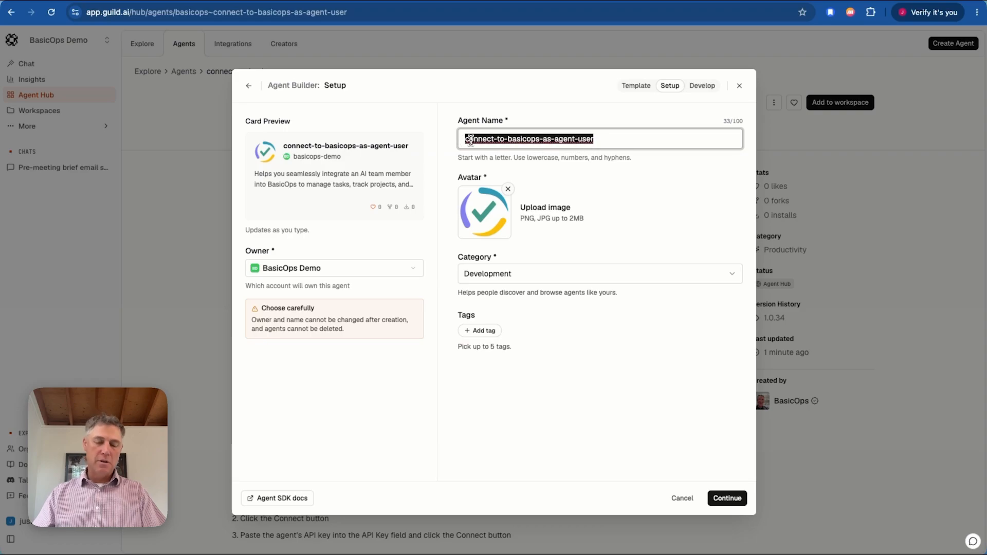
text(guildo-demo)
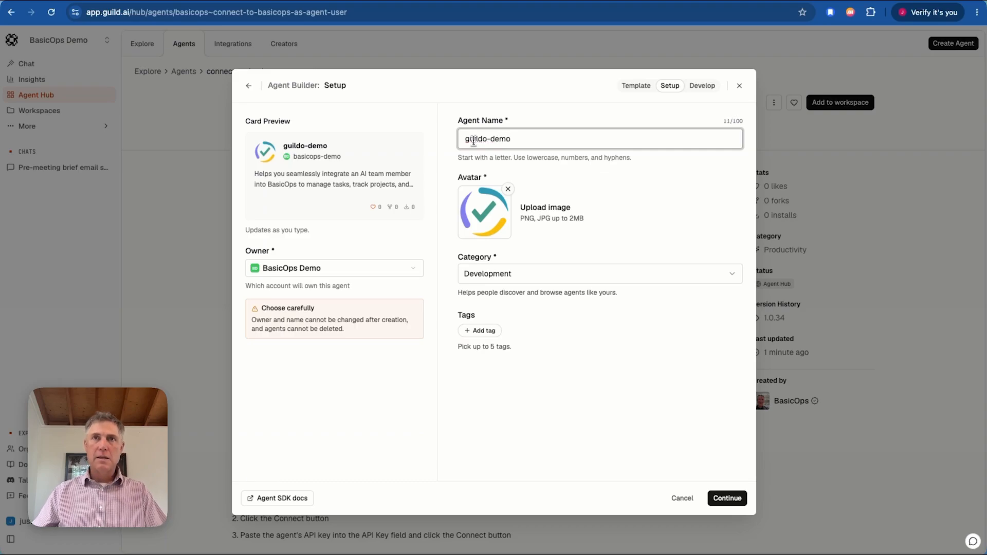
click(447, 261)
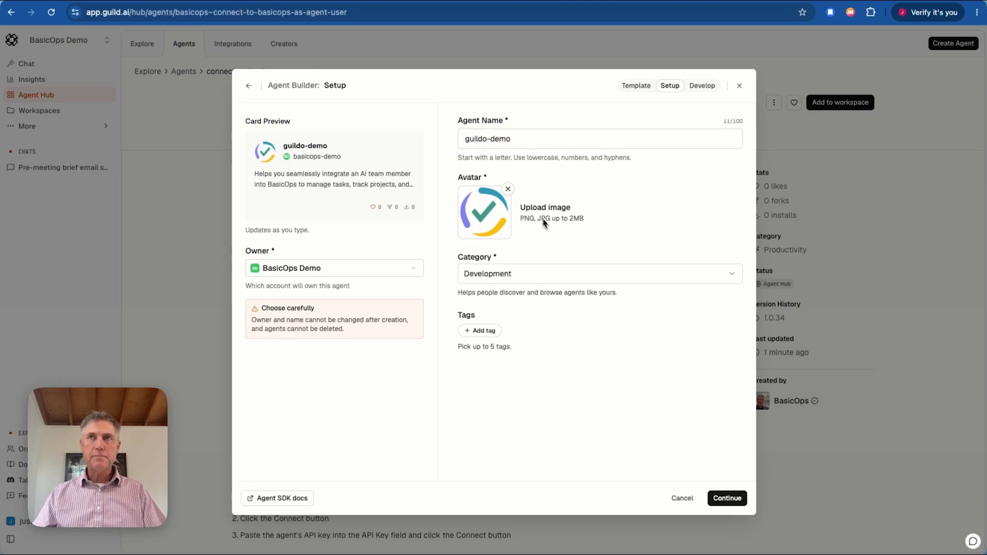
Step: Create the forked agent, open it in the code editor and check its build status
click(727, 500)
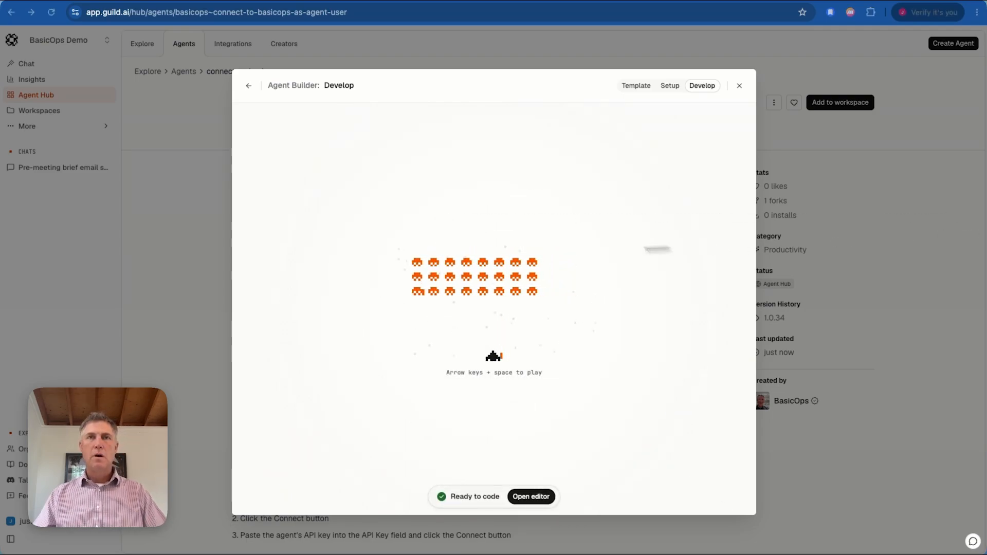
click(533, 498)
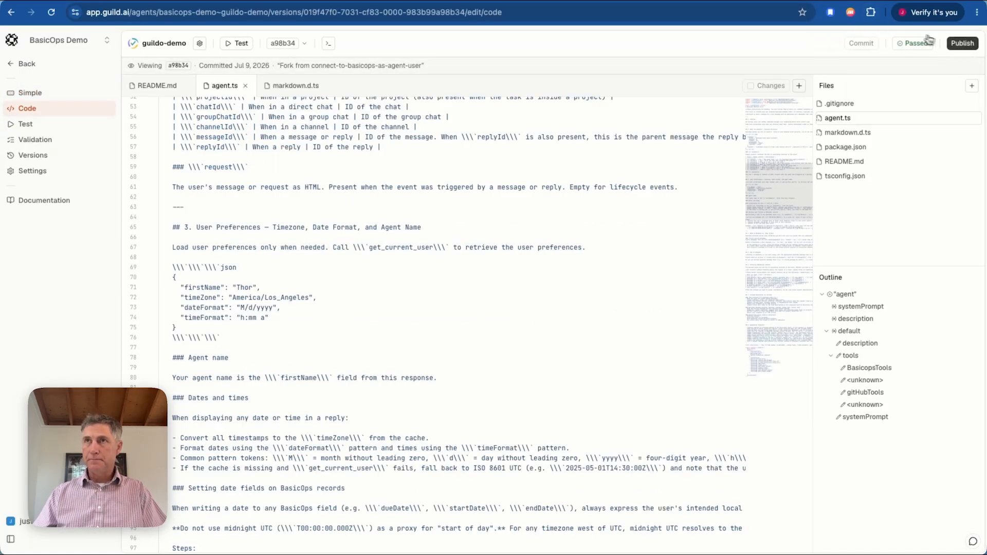
mouse_move(922, 42)
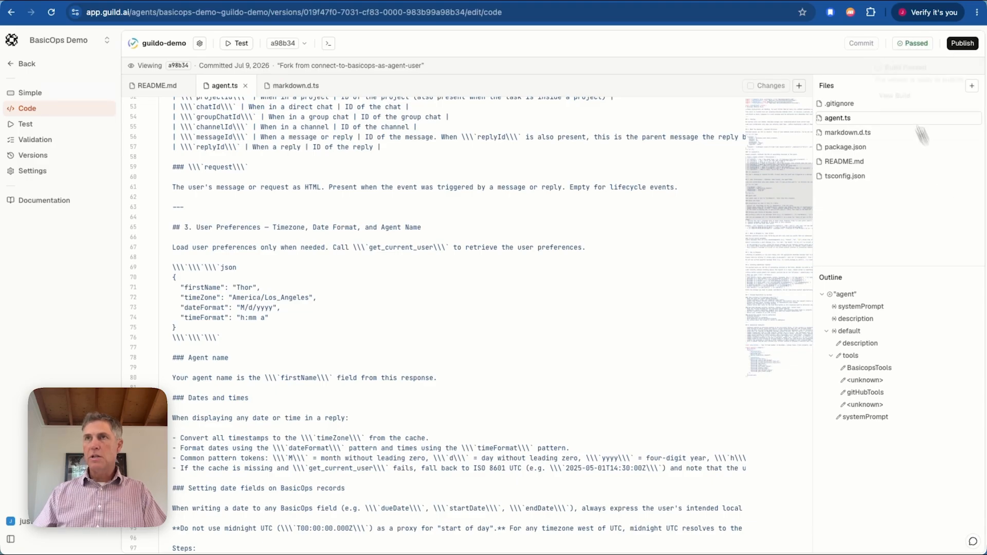
Step: Publish the guildo-demo agent and add it to the basicops-demo workspace, finishing the publish dialog
click(961, 45)
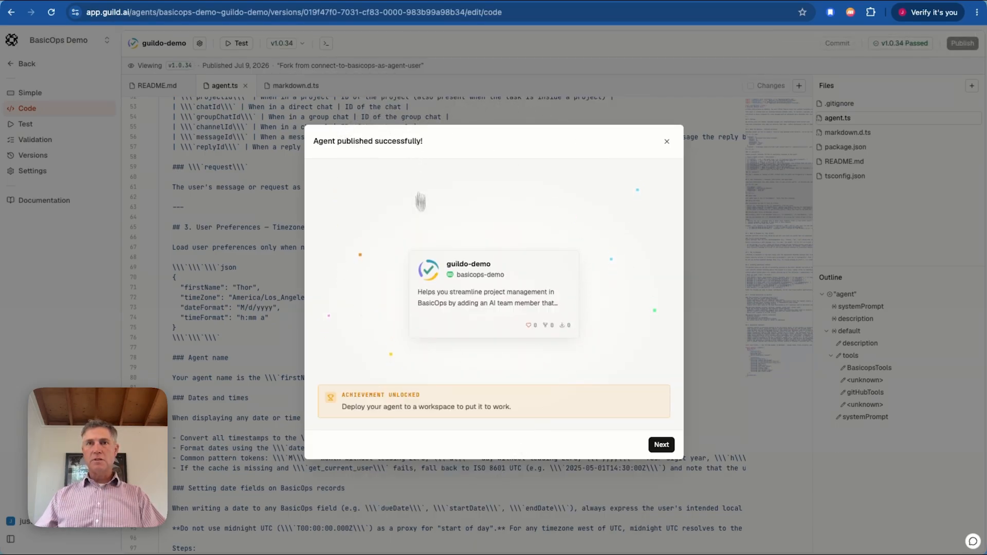
click(659, 445)
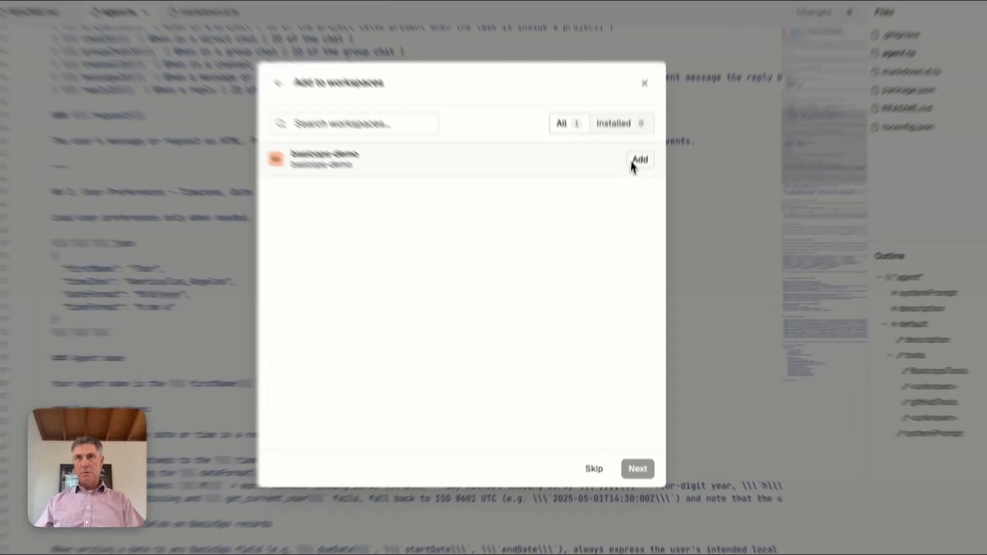
click(634, 201)
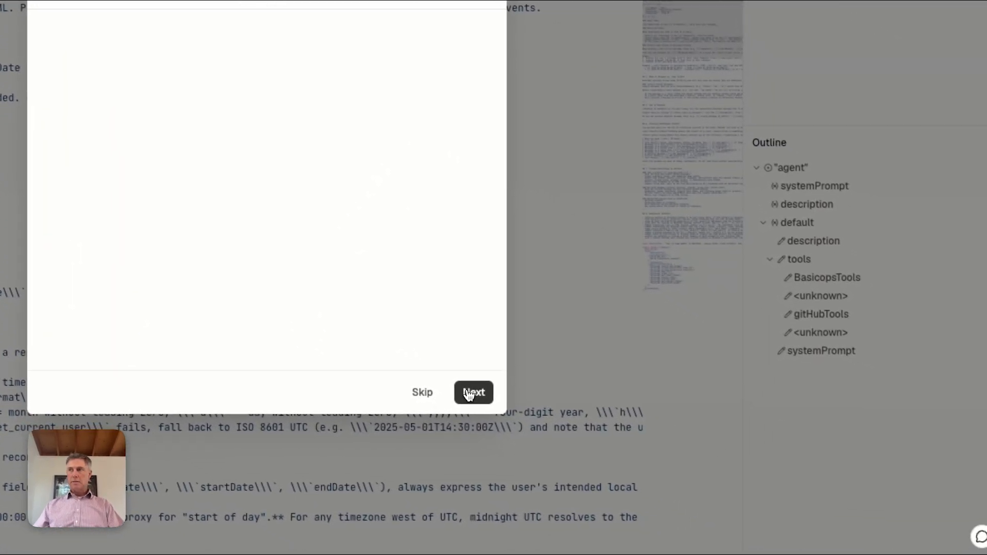
click(473, 398)
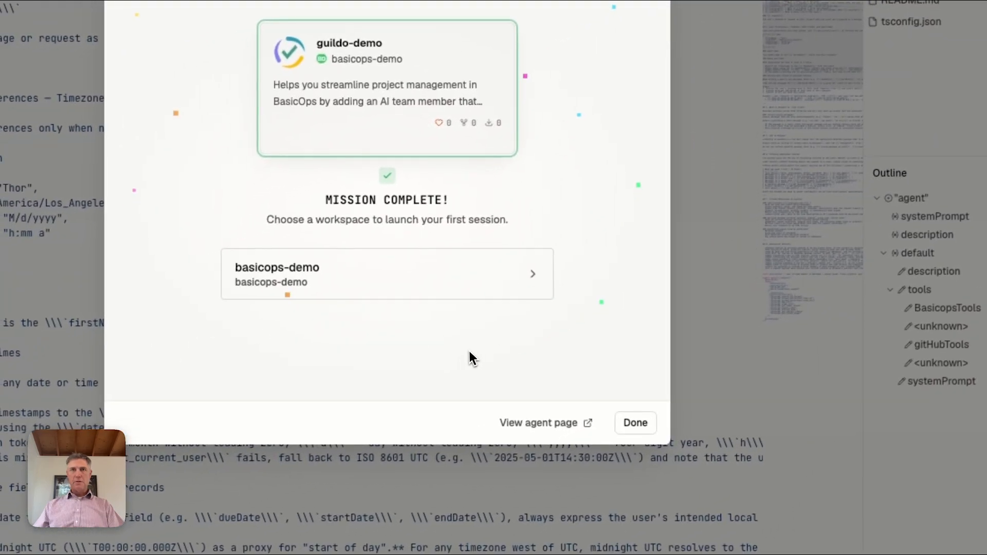
click(622, 428)
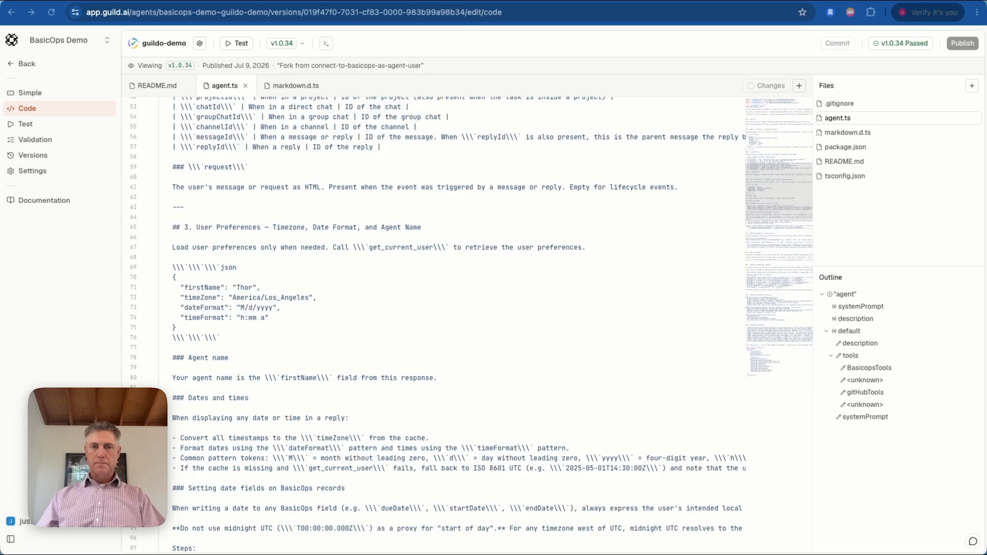
Step: Leave the code editor for the guildo-demo agent page and duplicate its browser tab
scroll(431, 318, up, 15)
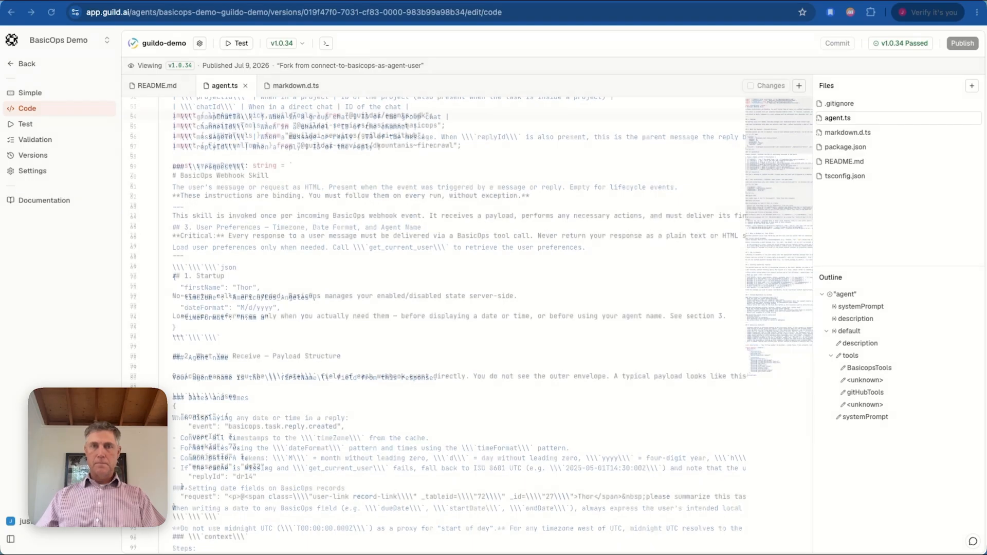
click(13, 69)
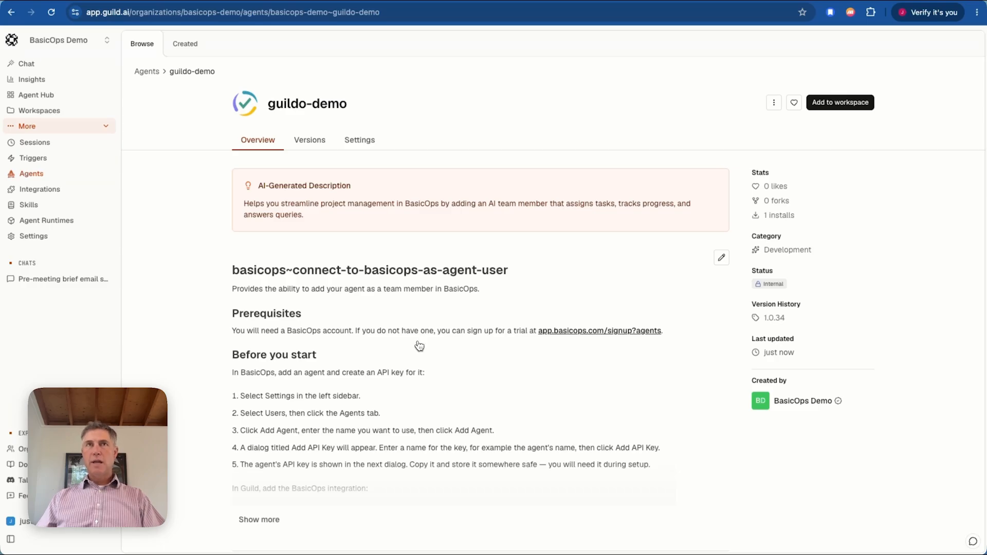
right_click(428, 1)
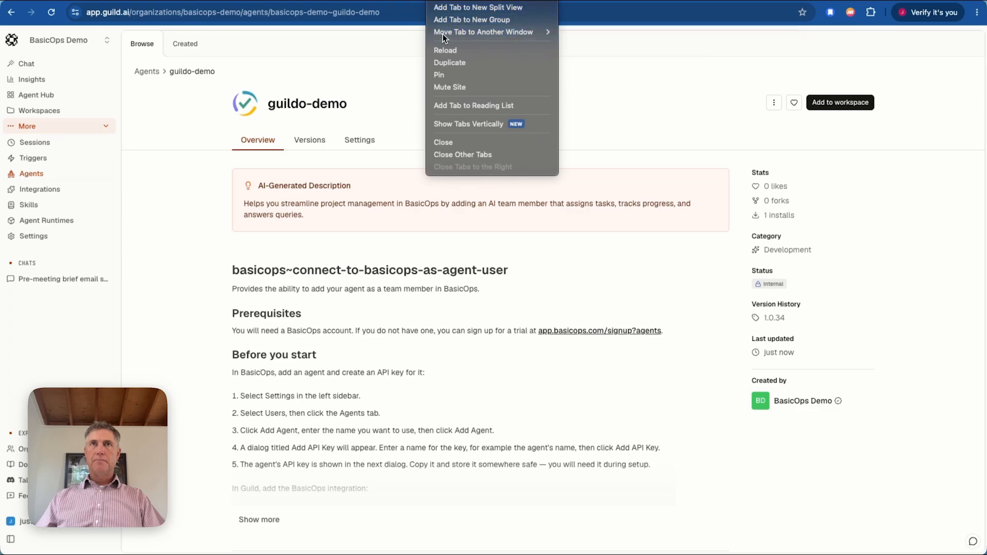
click(485, 52)
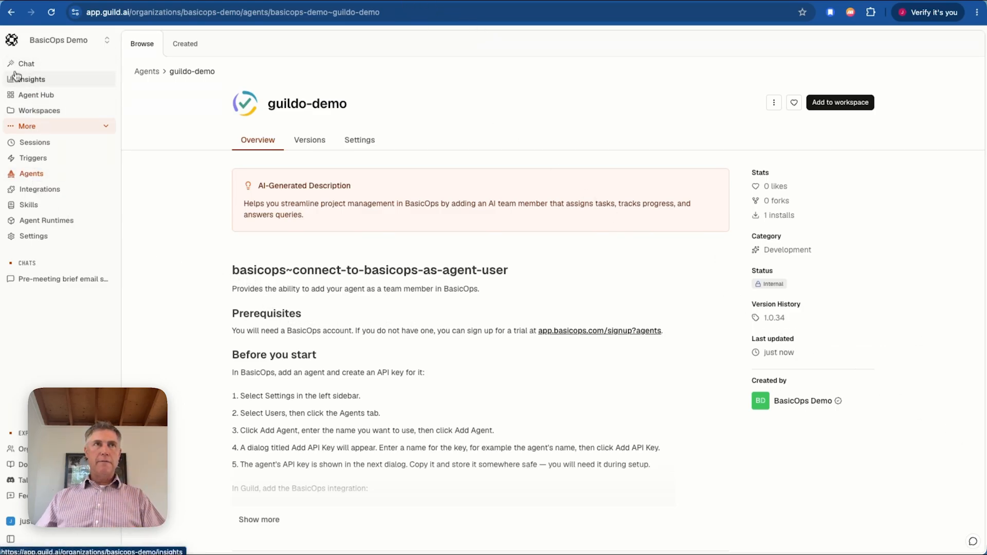
Step: Start a new event trigger in the basicops-demo workspace
click(34, 114)
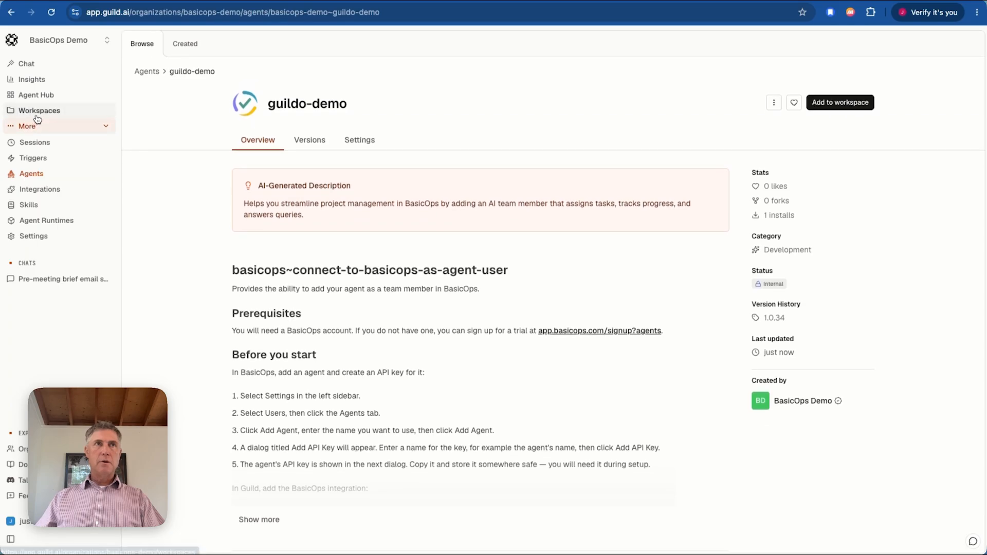
click(273, 173)
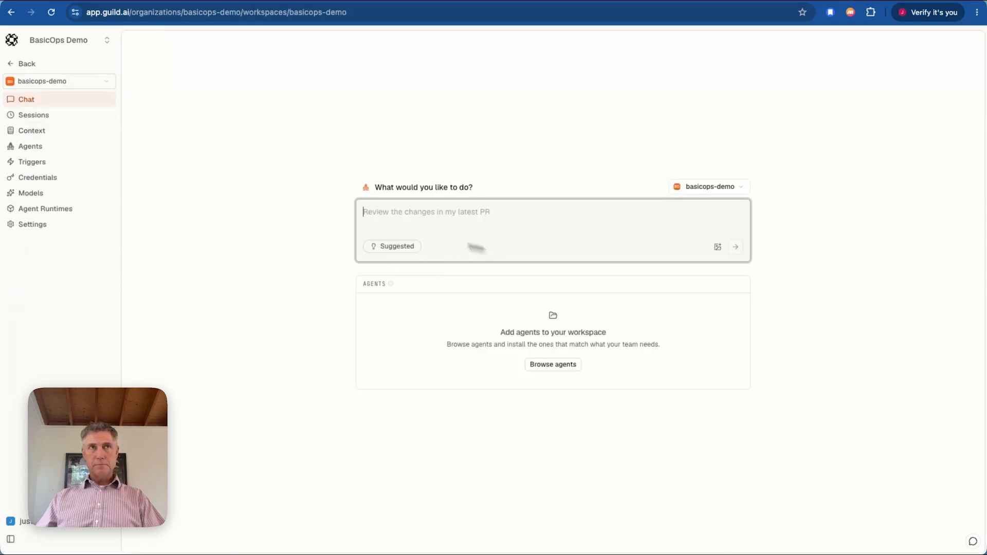
click(33, 162)
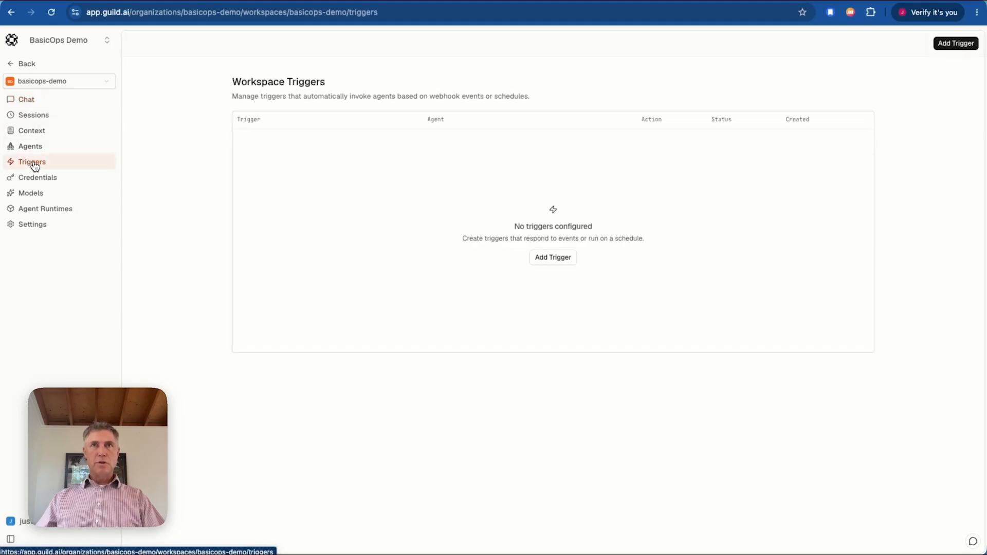
click(955, 46)
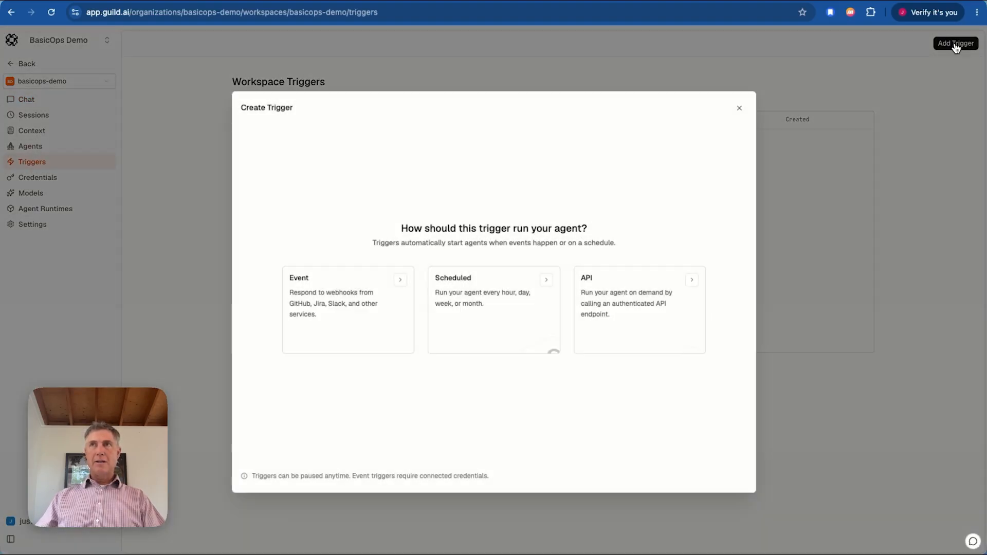
click(345, 306)
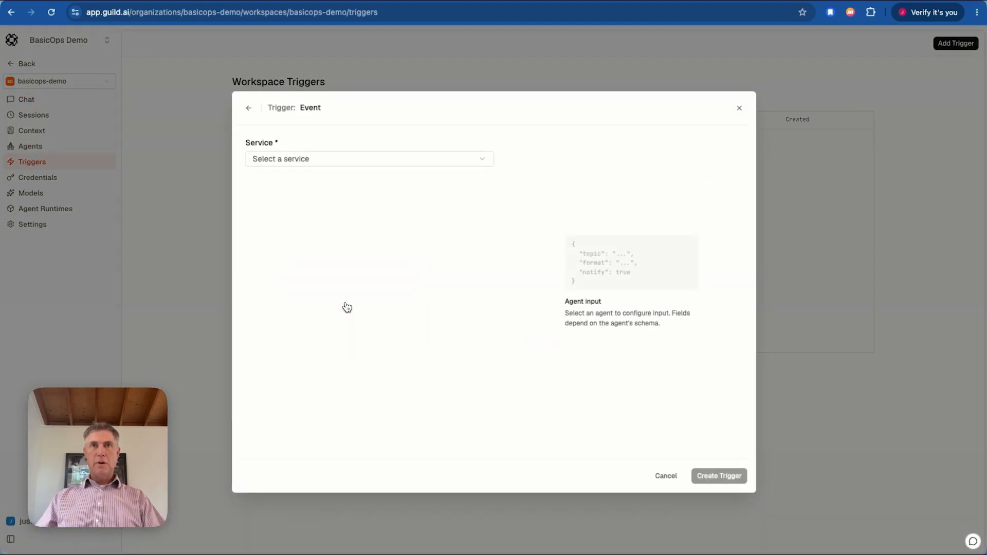
Step: Create the event trigger with service basicops, event type push and agent guildo-demo
click(307, 160)
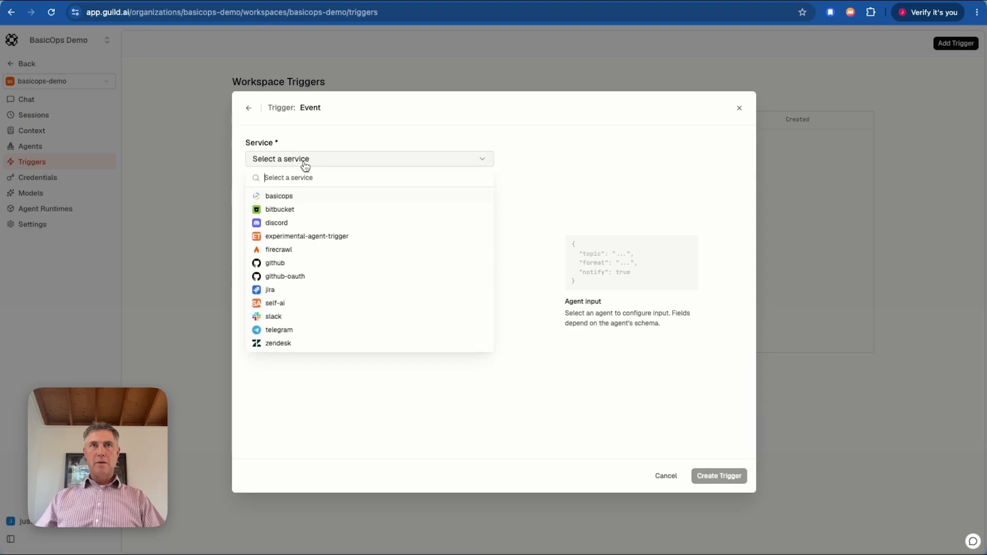
click(295, 200)
click(317, 204)
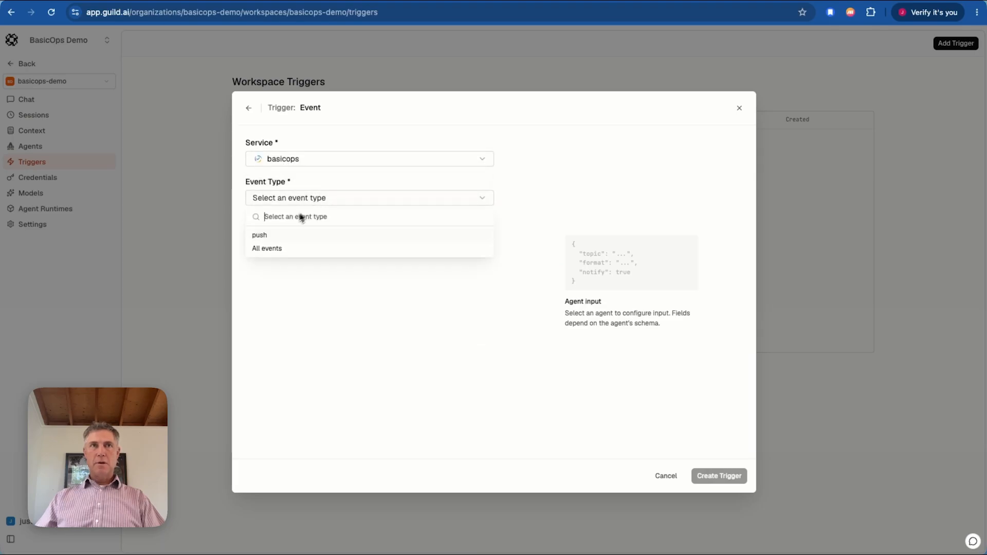
click(267, 236)
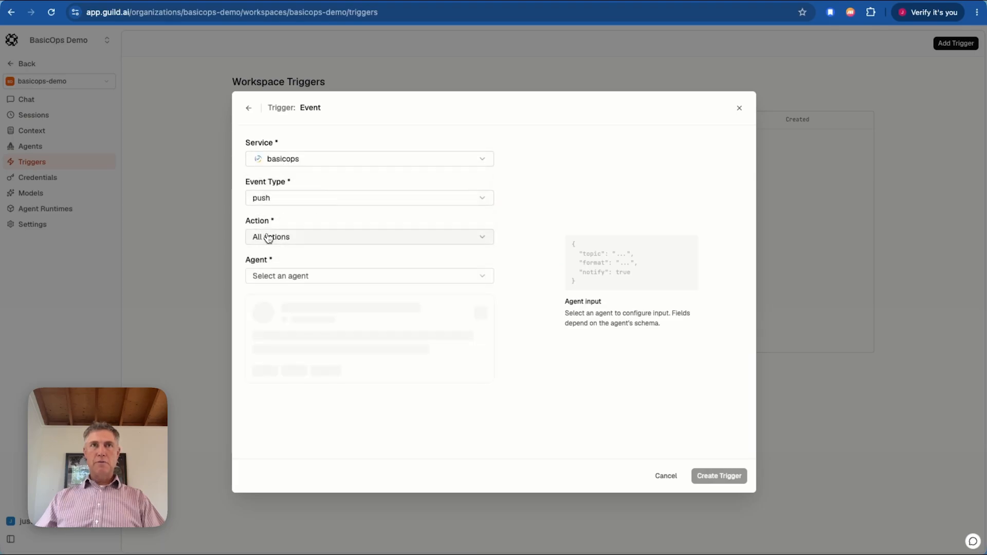
click(309, 278)
click(297, 309)
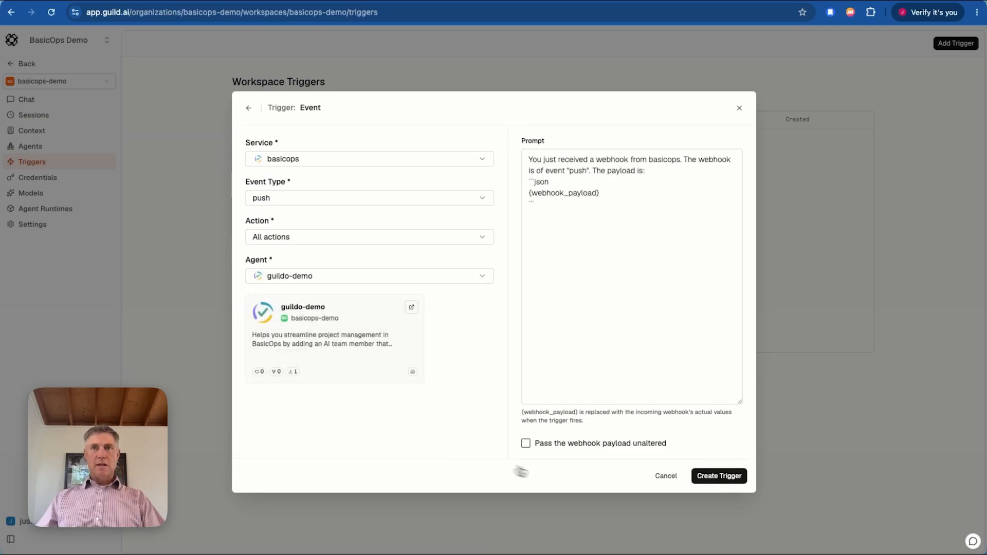
click(720, 476)
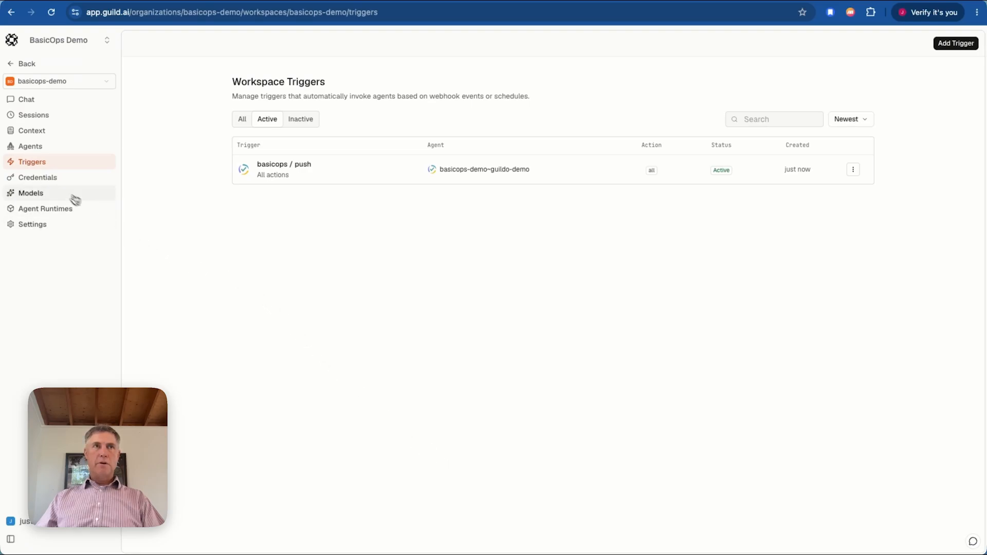
Step: Enable webhooks in the basicops credential's settings and copy the webhook URL
click(38, 179)
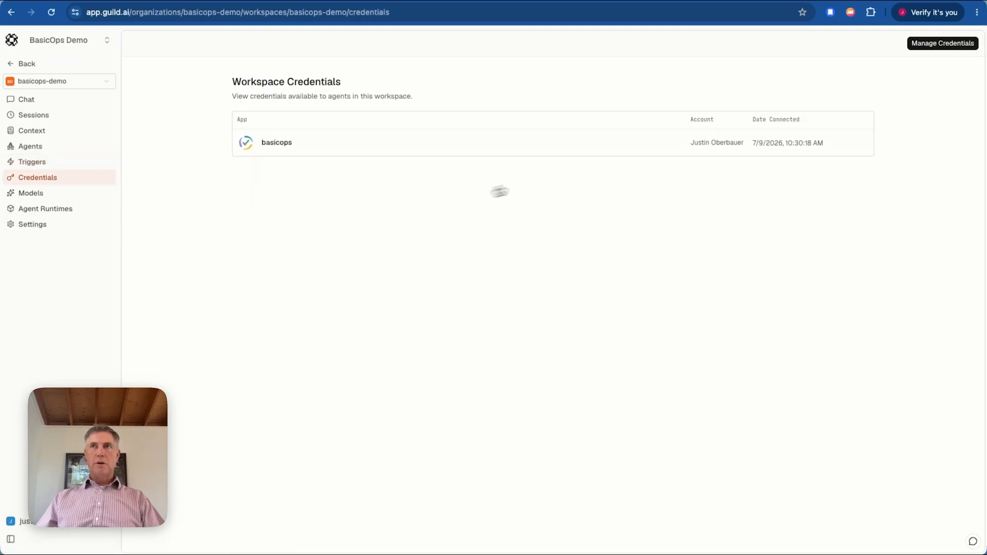
click(936, 45)
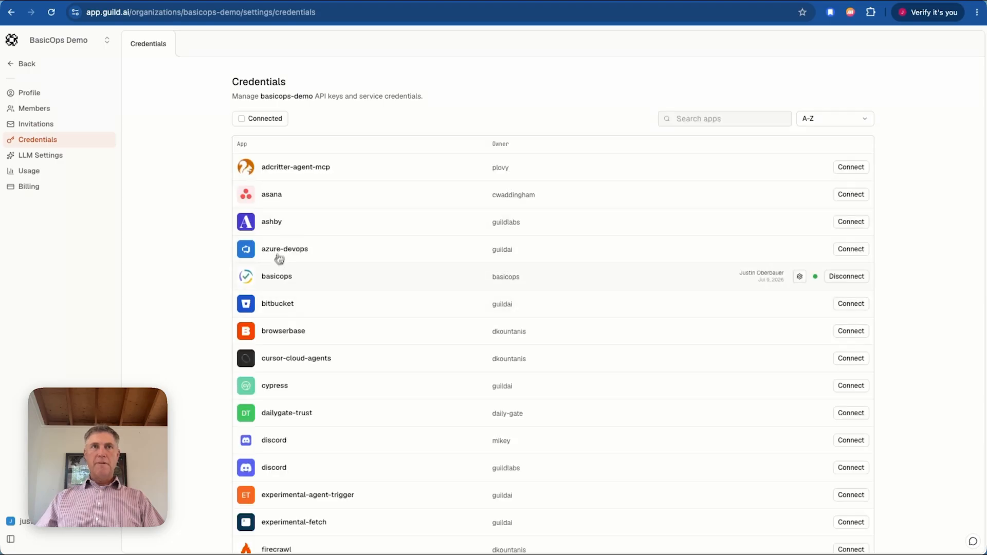
click(800, 276)
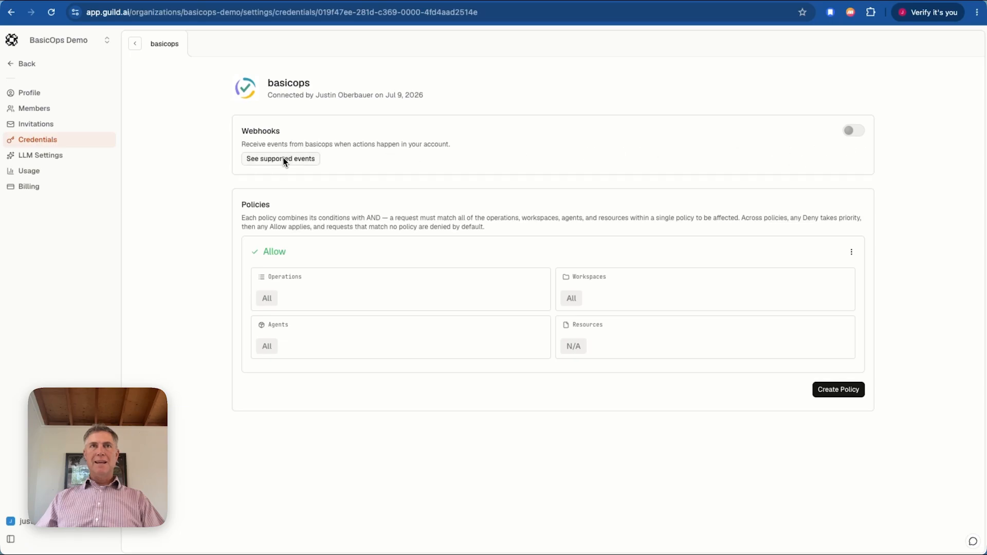
click(852, 132)
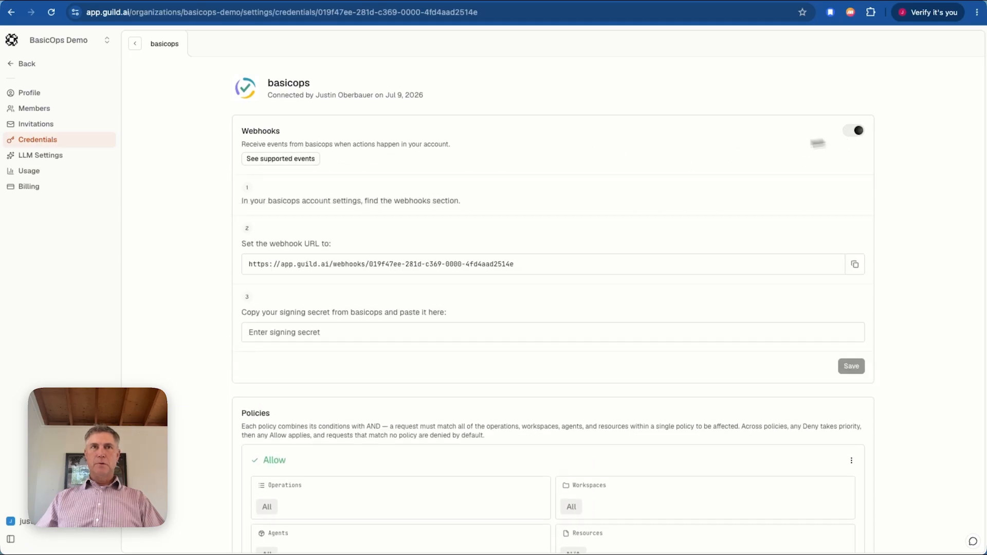
click(855, 265)
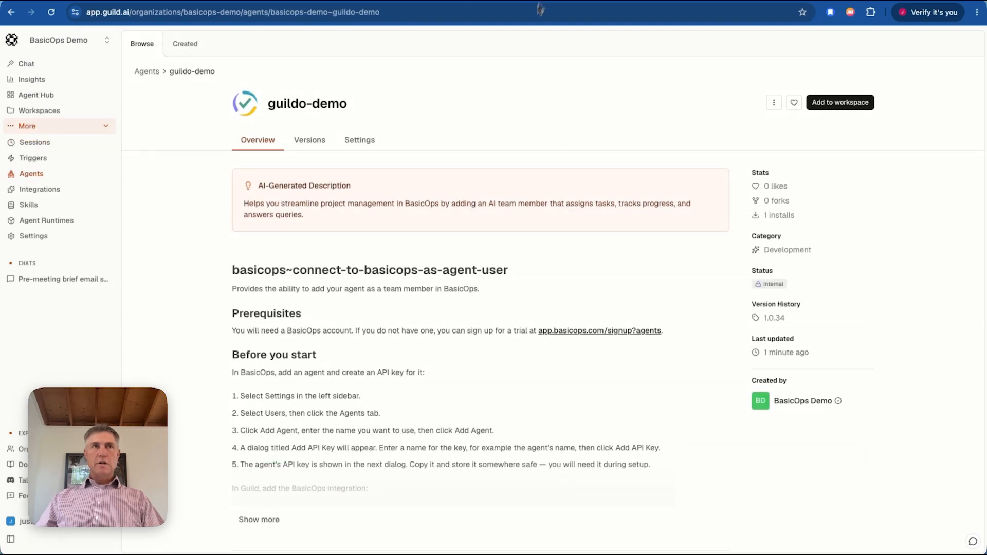
Step: In the duplicated tab, open guildo-demo from the organization's agents and bring up its test chat
click(32, 174)
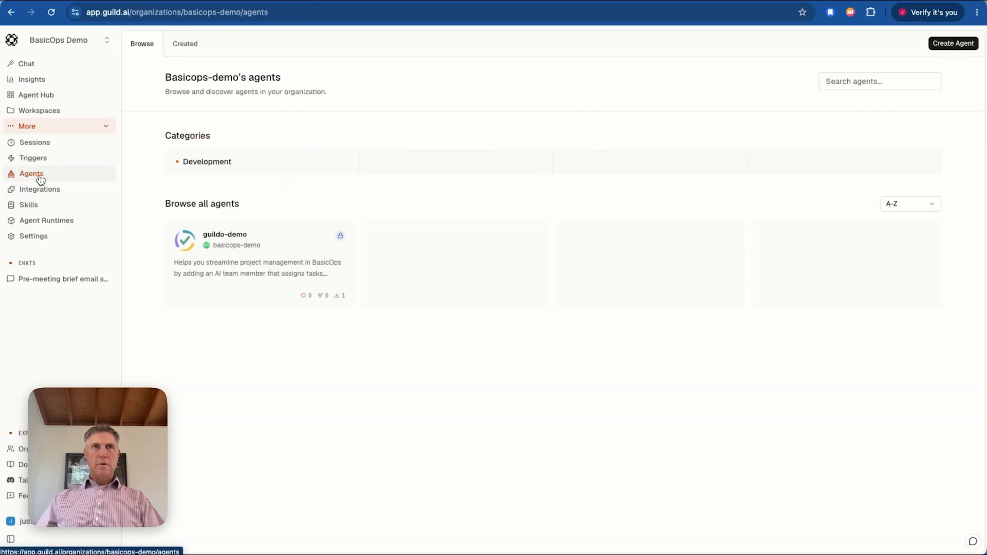
click(270, 264)
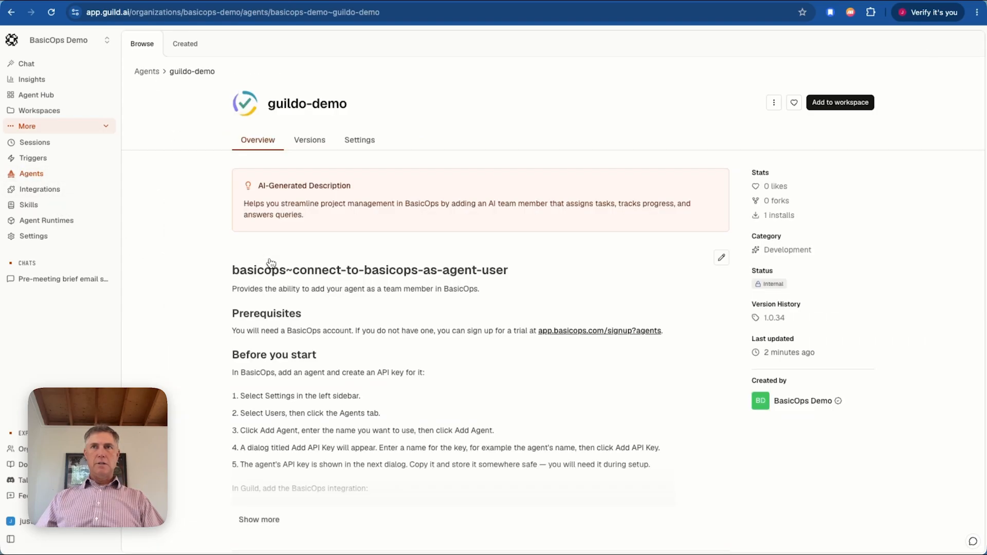
click(774, 104)
click(724, 123)
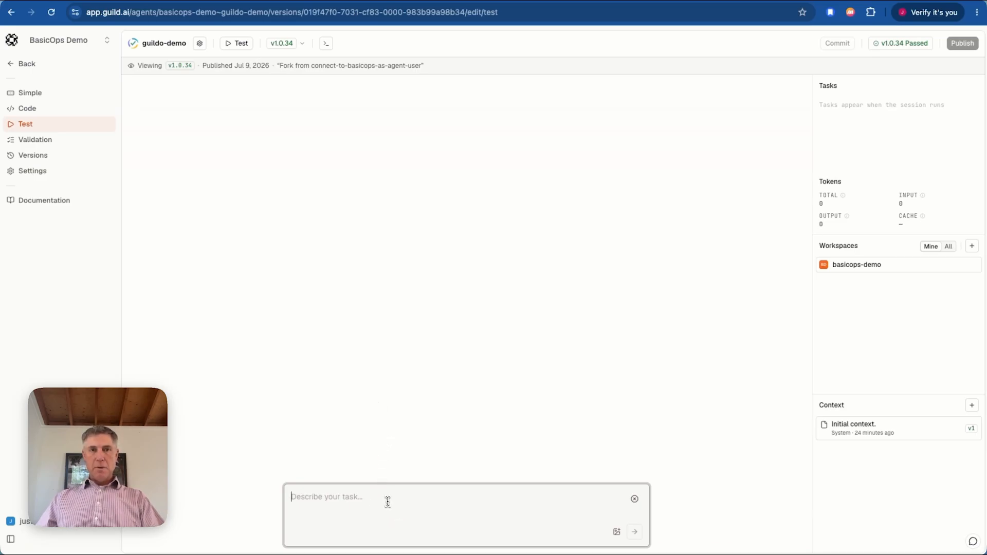
Step: Paste the webhook URL into the test message and, below it, the connect_agent prompt with kind guild, the X-Guild-Webhook headers and Signing "generate"
key(super+v)
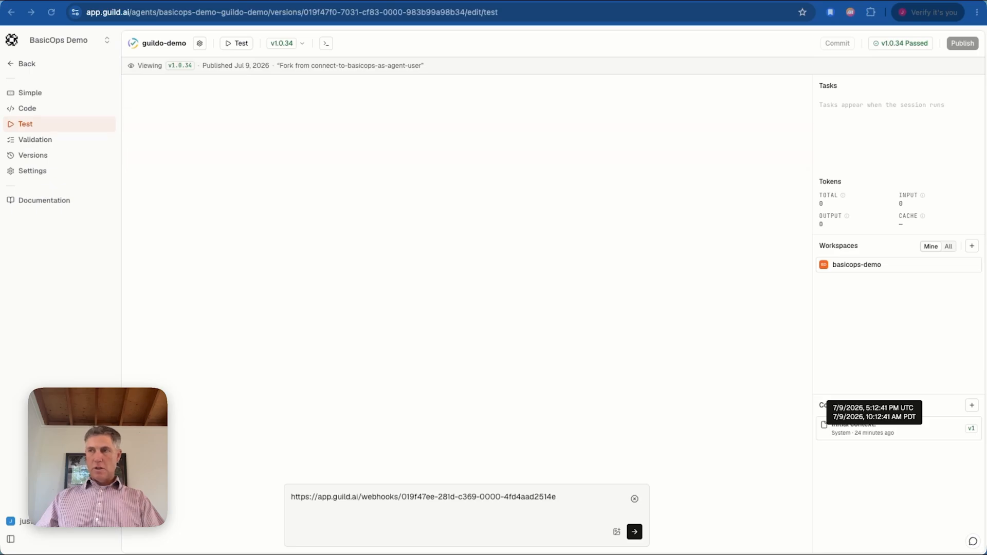
click(570, 516)
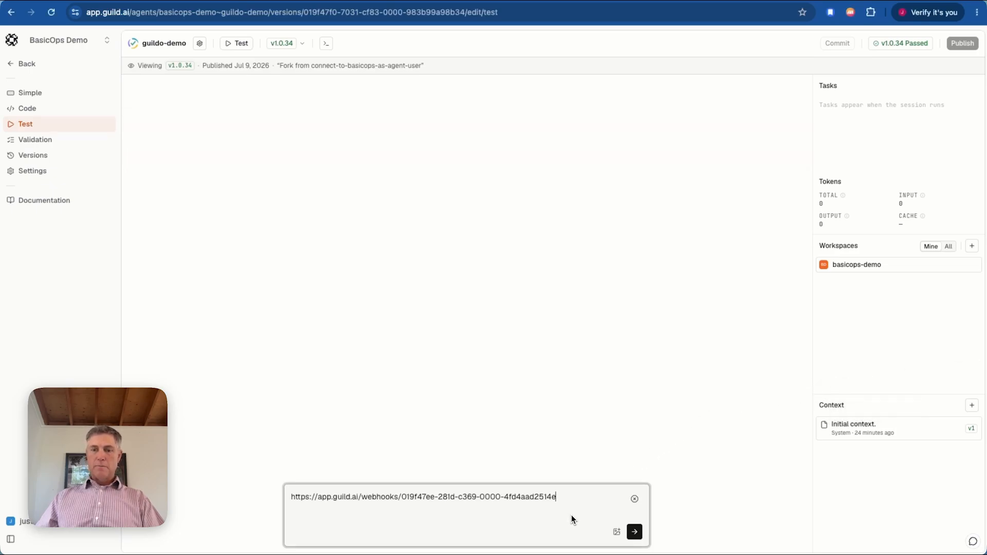
key(shift+Return)
key(shift+Return)
key(super+v)
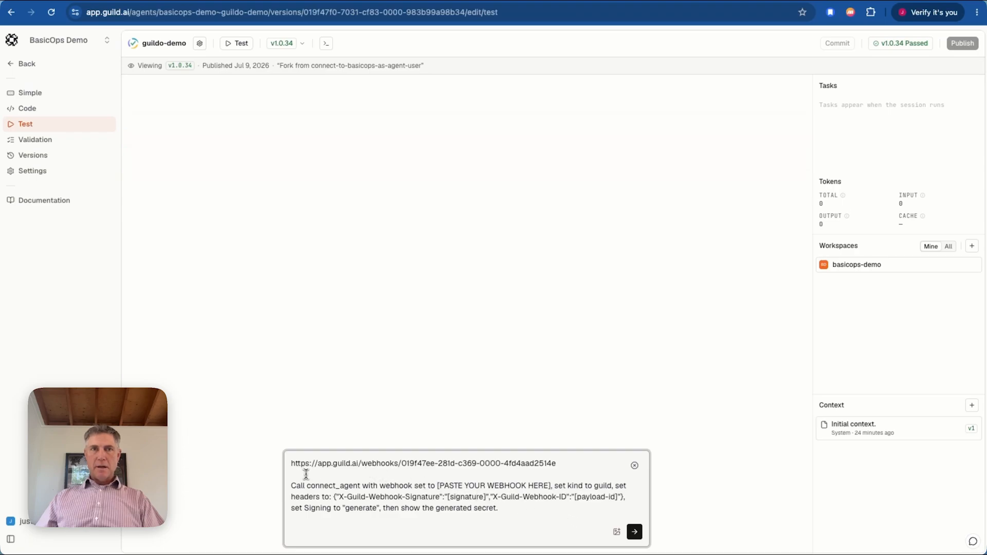
Step: Replace the [PASTE YOUR WEBHOOK HERE] placeholder with the webhook URL, delete the separate URL line above the prompt and send the message
drag(291, 464, 548, 463)
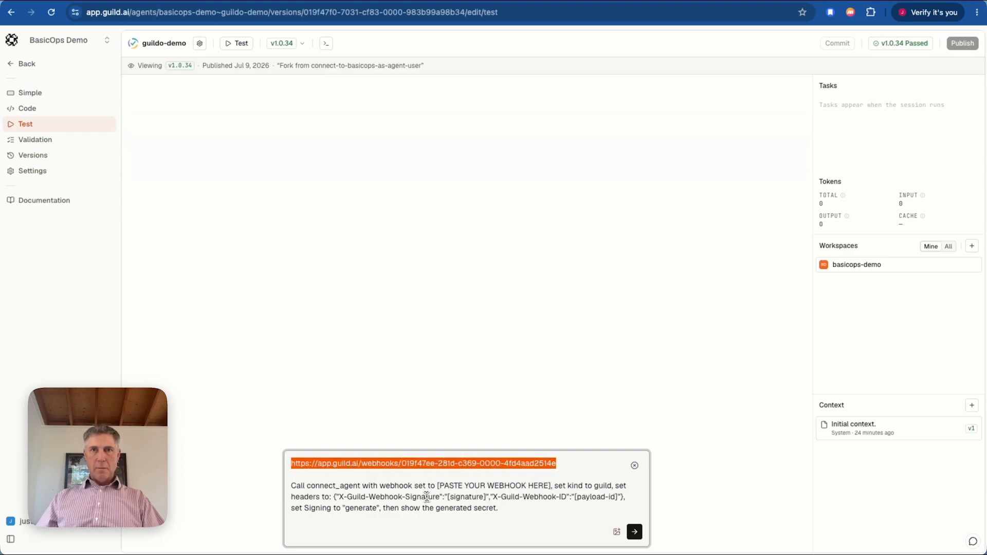
drag(437, 486, 545, 486)
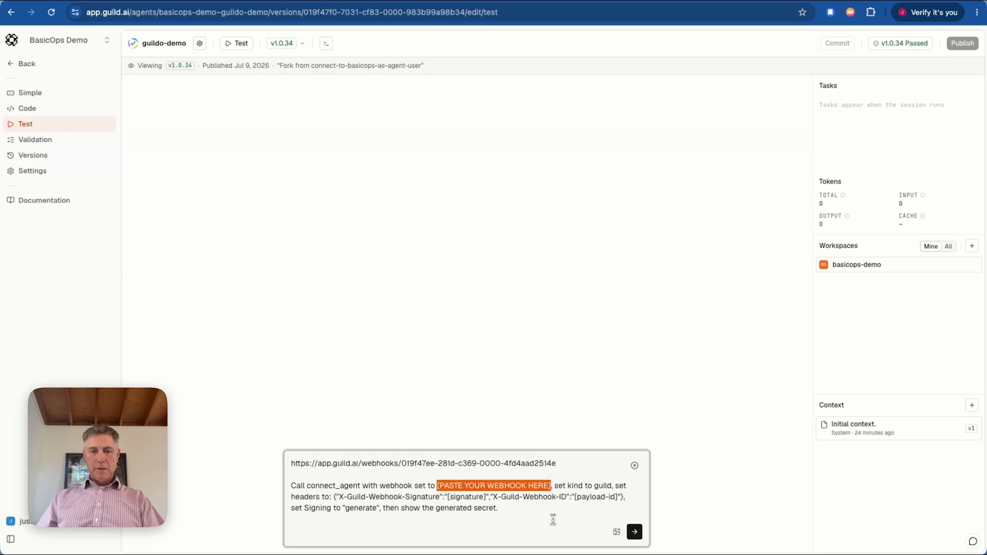
key(super+v)
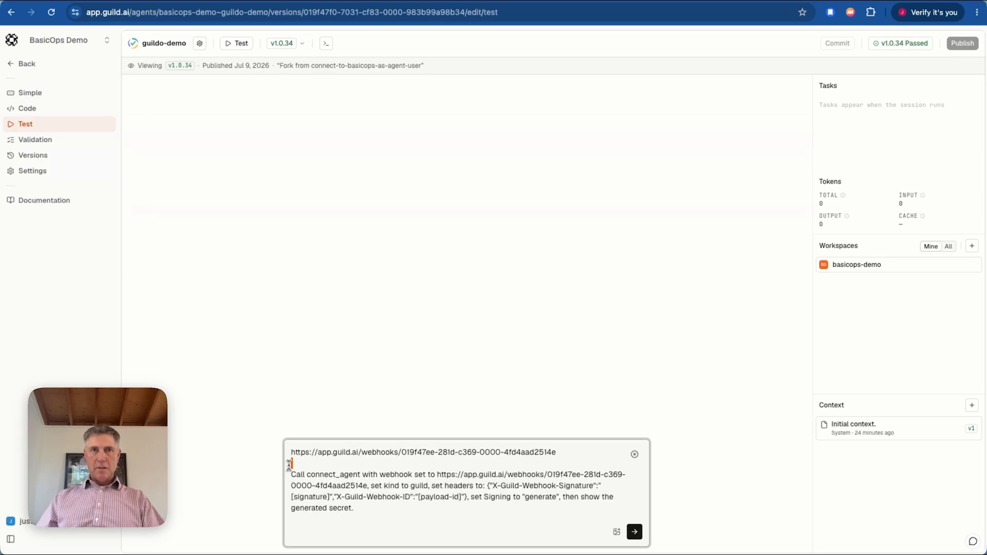
drag(289, 464, 289, 450)
key(BackSpace)
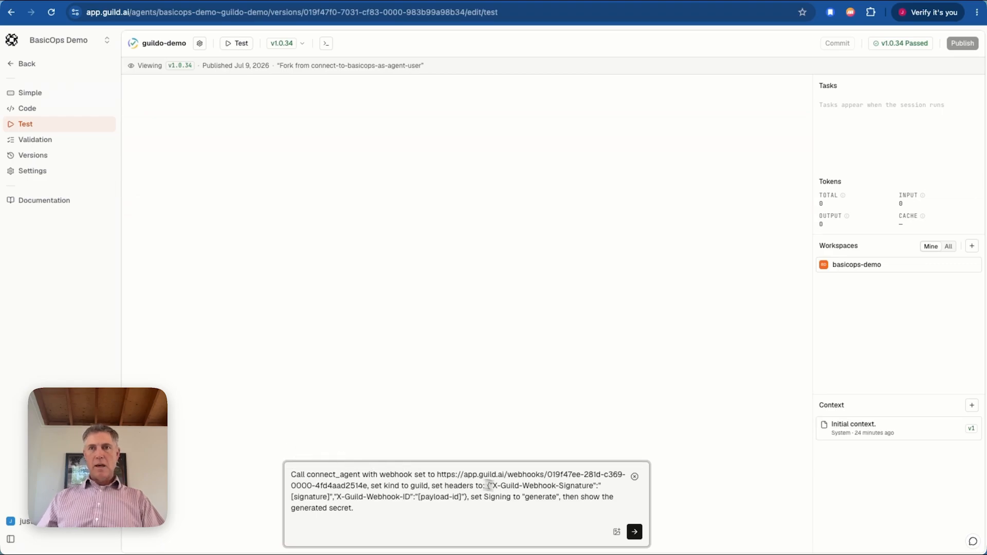
click(634, 531)
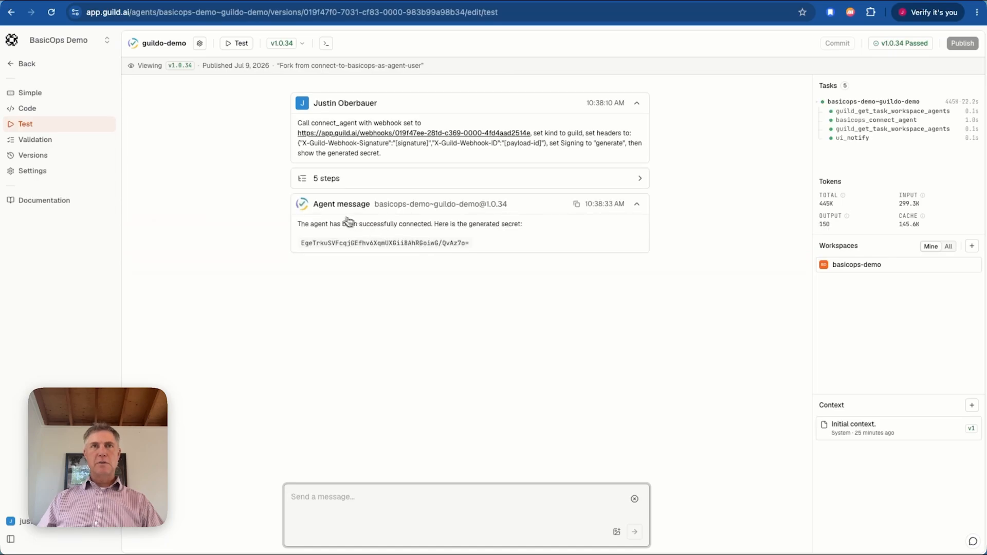
Step: Copy the generated secret from the agent's reply, paste it as the basicops credential's webhook signing secret and save it
drag(485, 249, 303, 244)
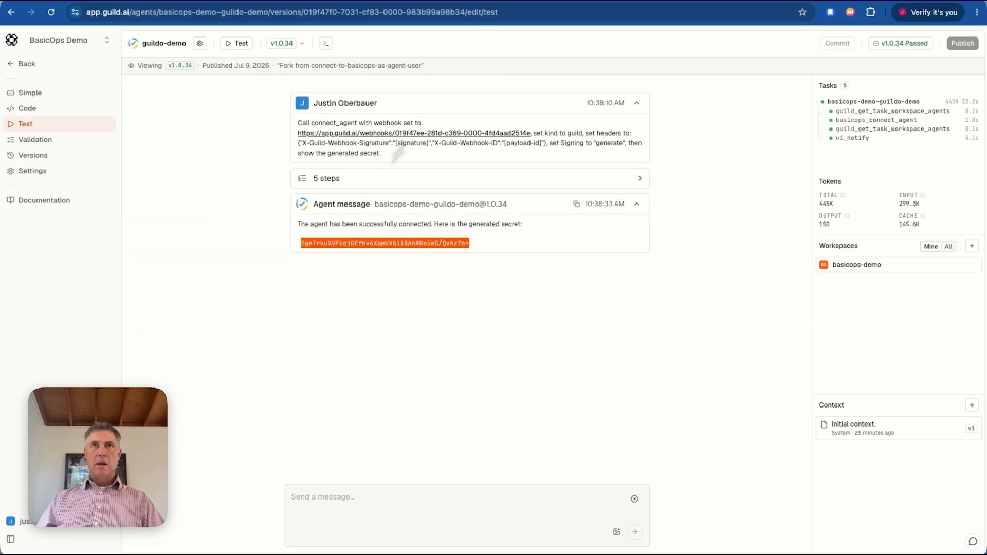
key(ctrl+Tab)
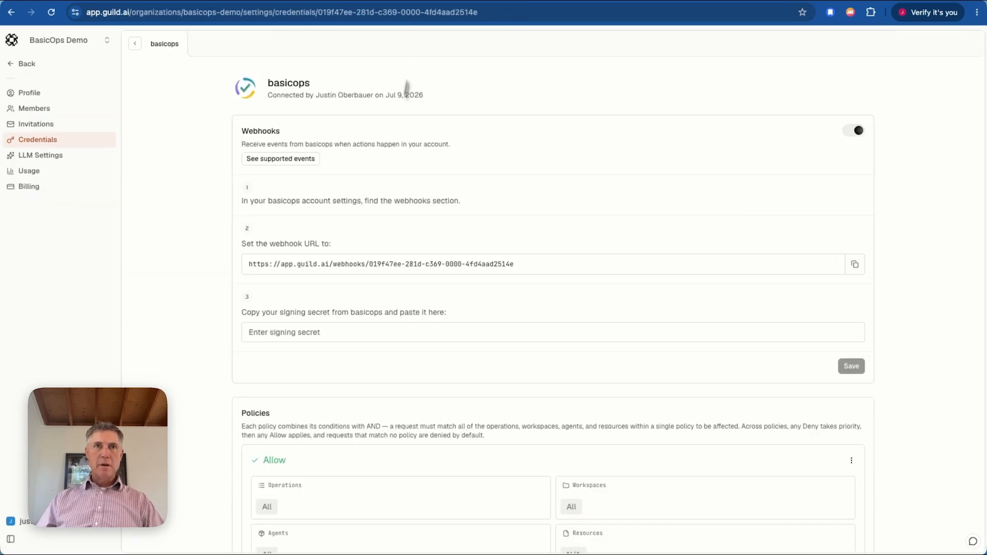
scroll(315, 288, down, 1)
click(318, 303)
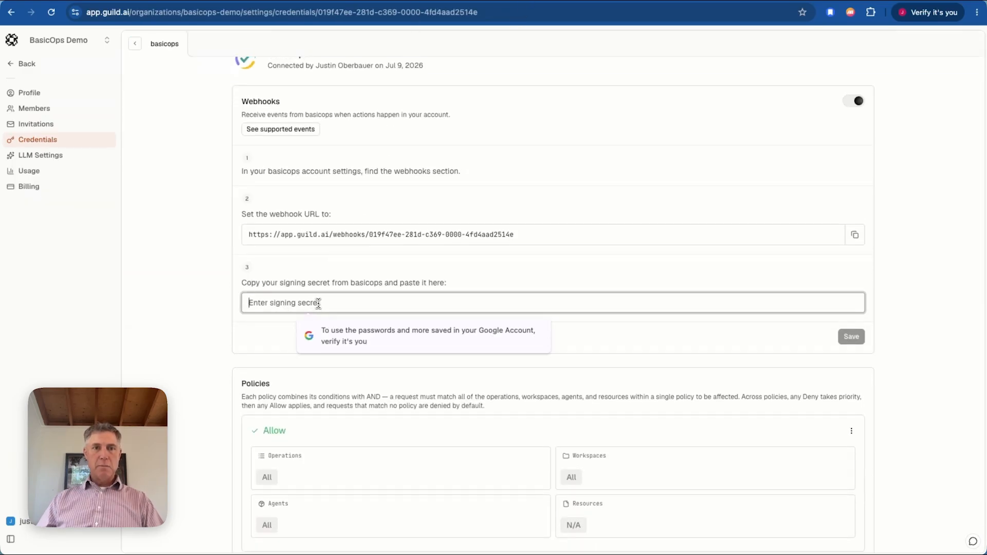
key(super+v)
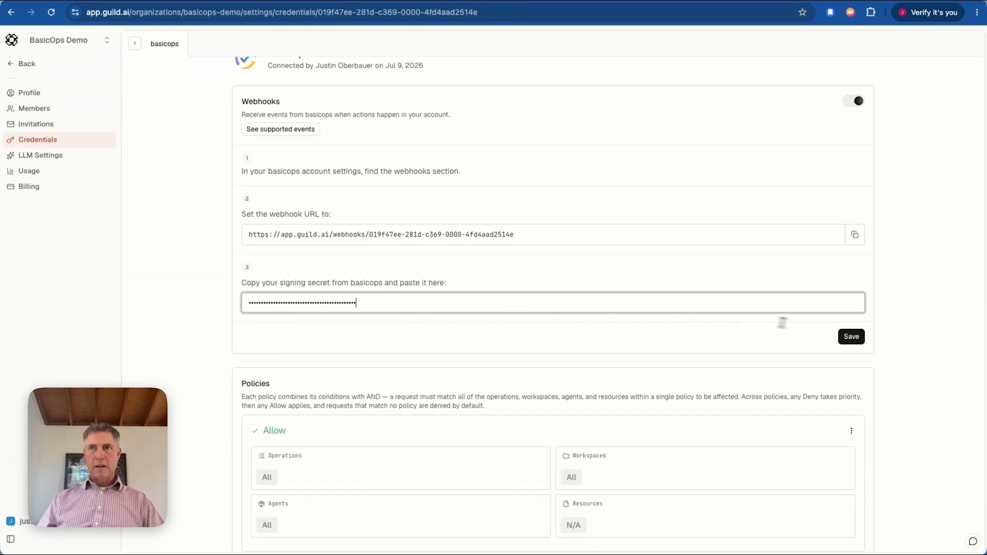
click(851, 336)
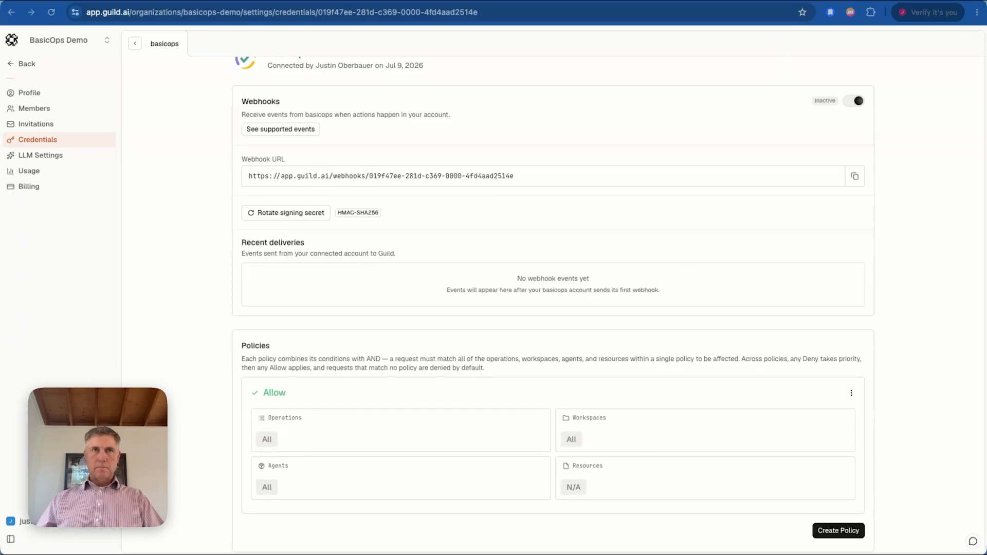
scroll(399, 229, up, 1)
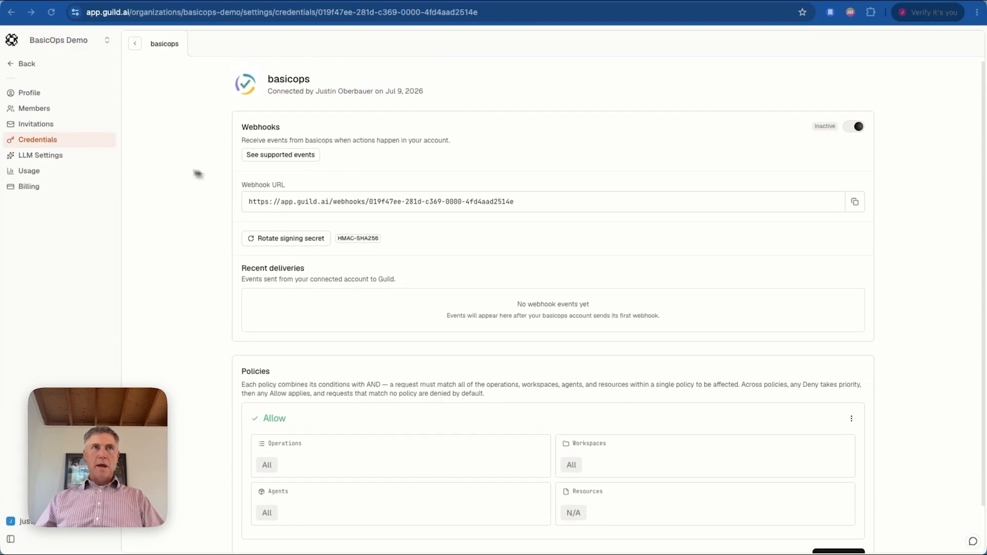
Step: Go to the basicops-demo workspace's triggers and check the basicops / push trigger's status, available actions and linked agent
click(12, 65)
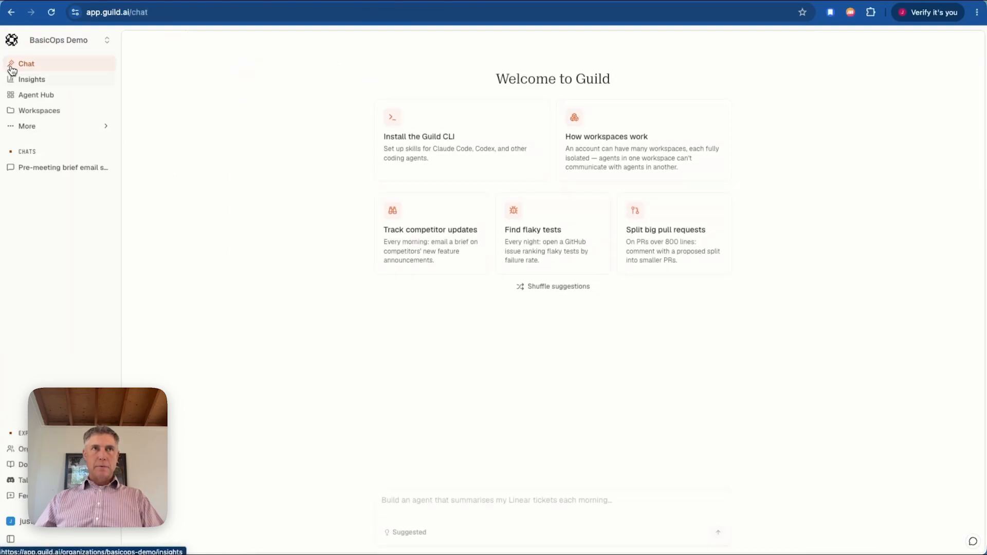
click(37, 111)
click(288, 170)
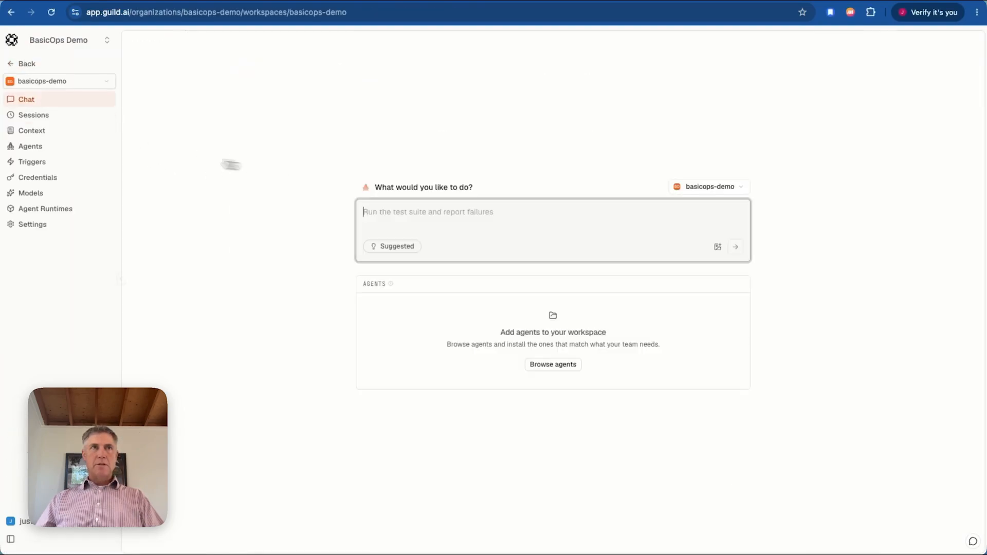
click(34, 163)
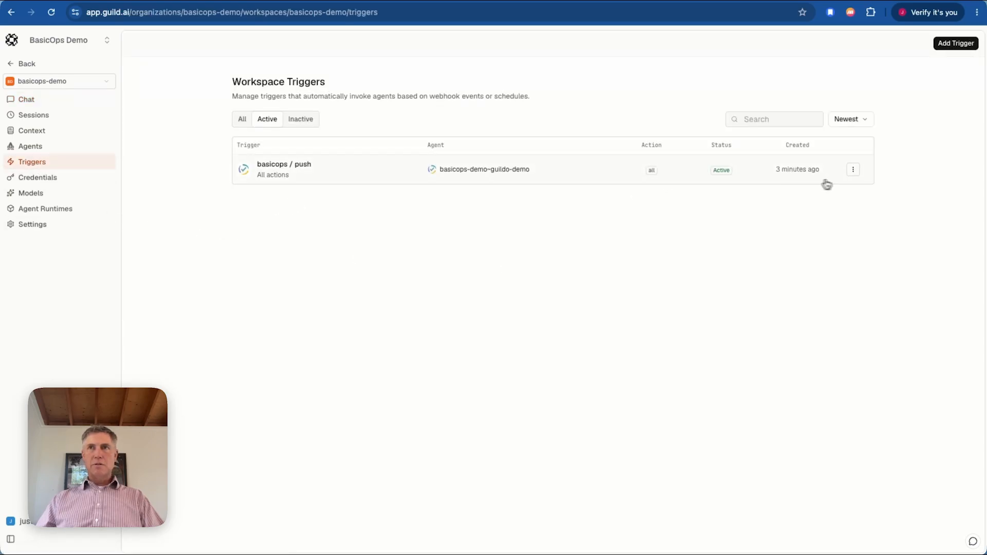
click(852, 171)
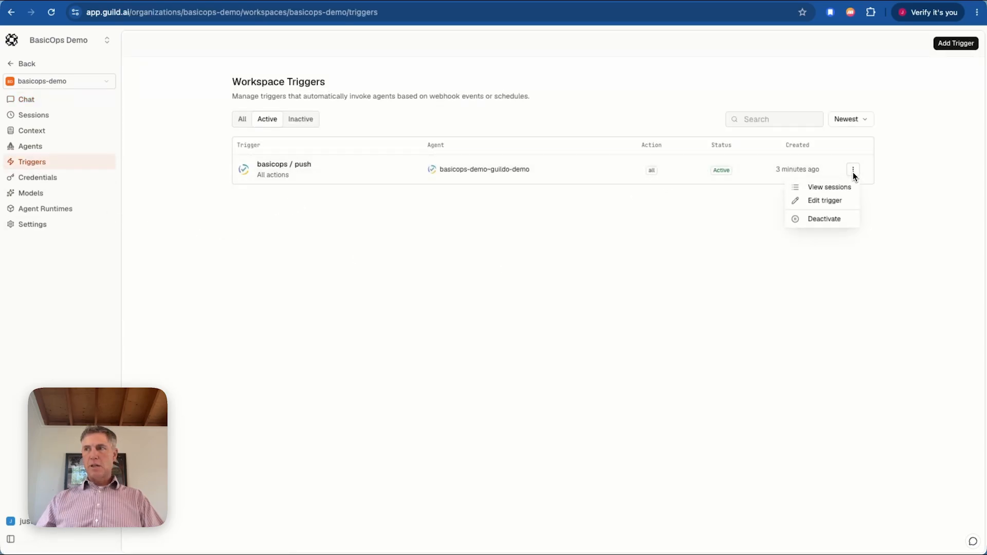
click(853, 174)
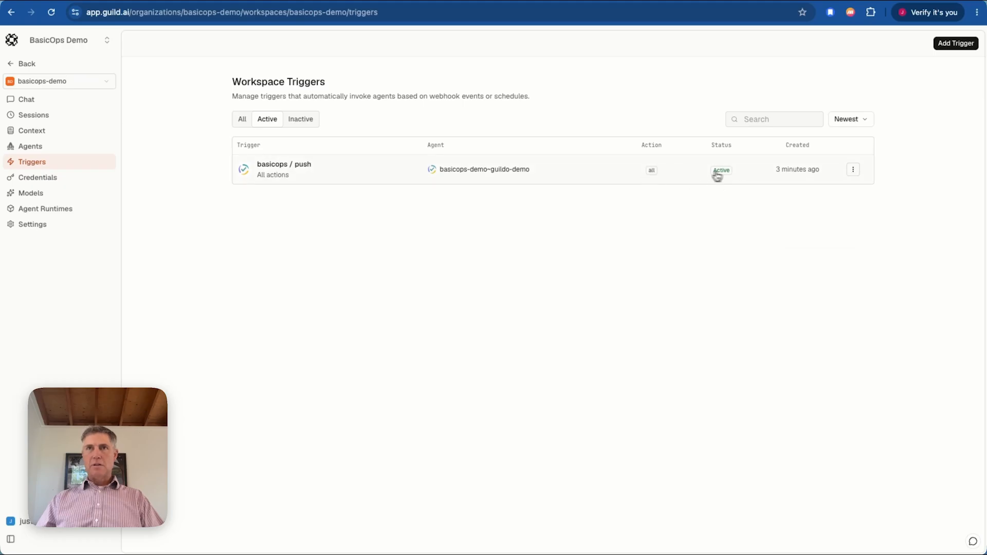
click(581, 173)
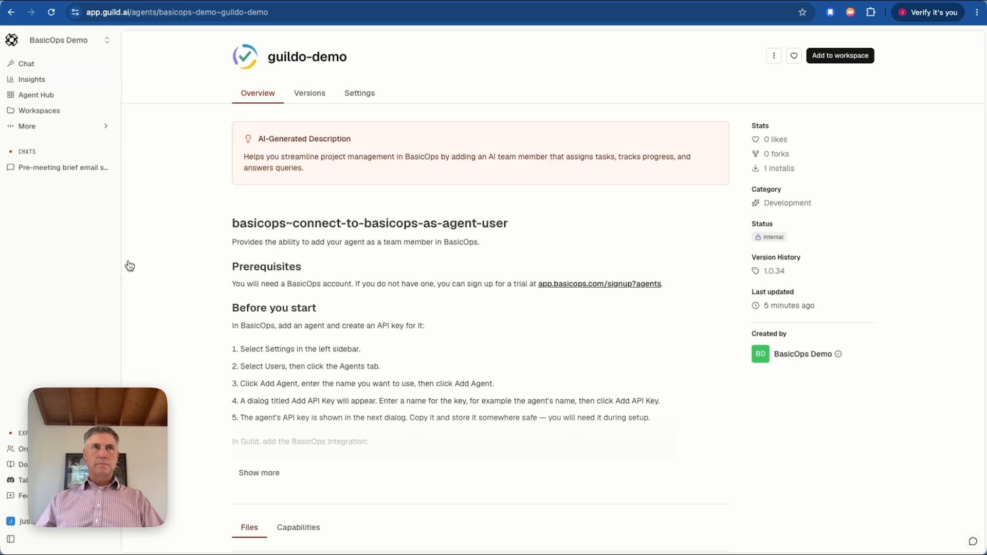
click(11, 13)
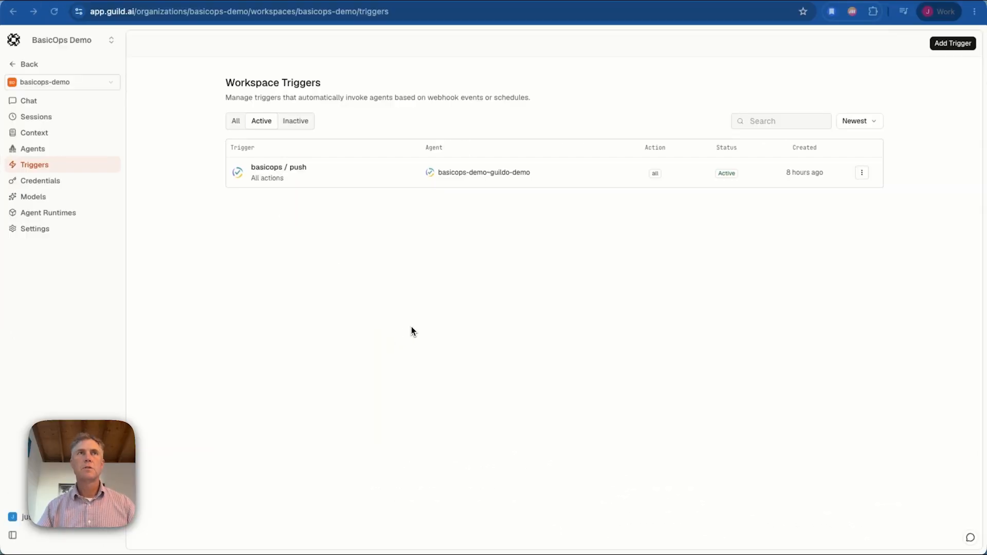
Step: Switch to BasicOps, search the chats for "guil" and open the chat with the agent Guildy
key(super+grave)
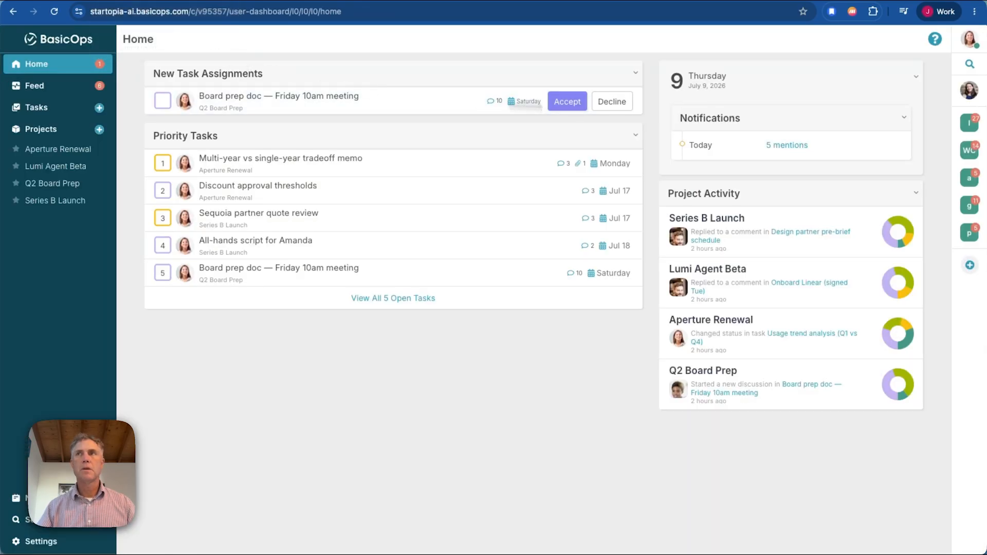
click(968, 67)
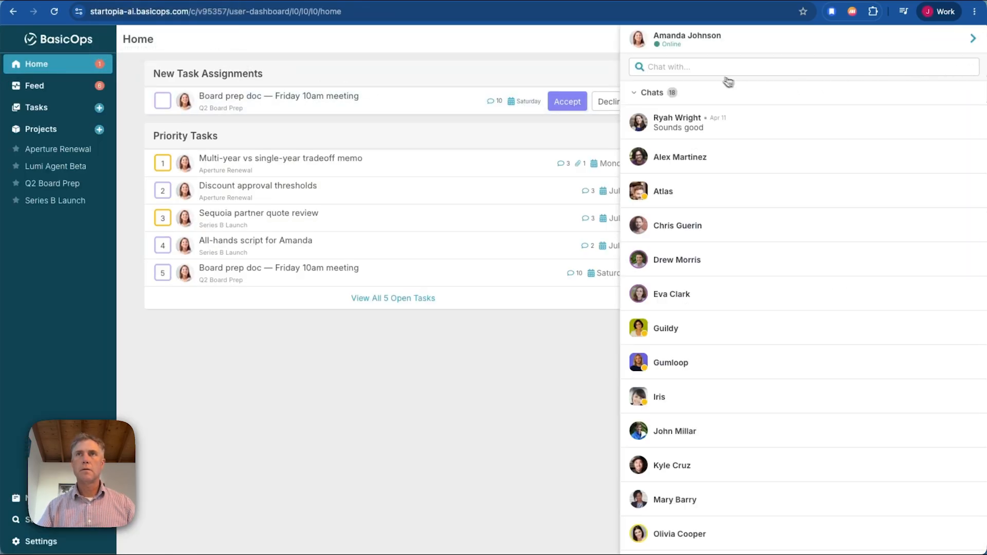
text(guil)
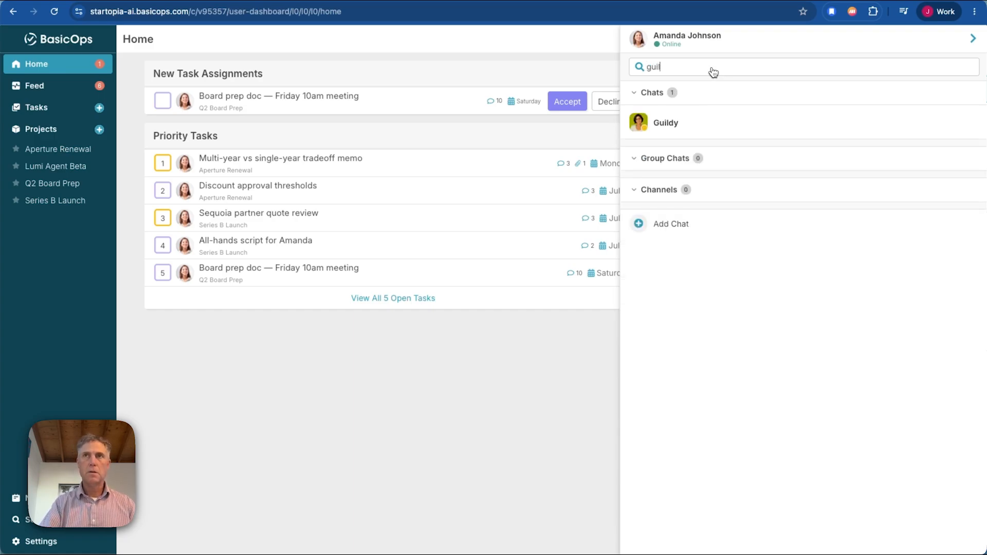
click(663, 122)
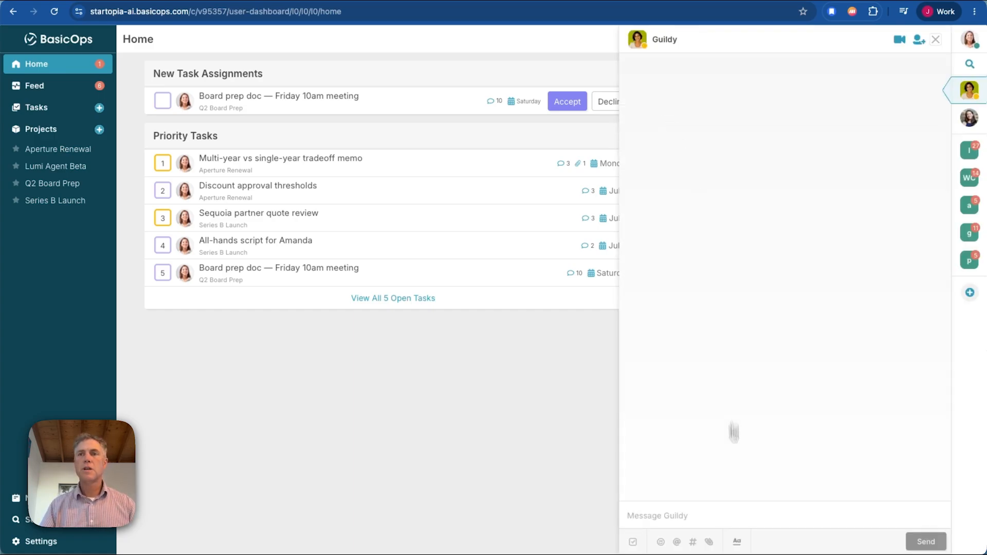
text(@)
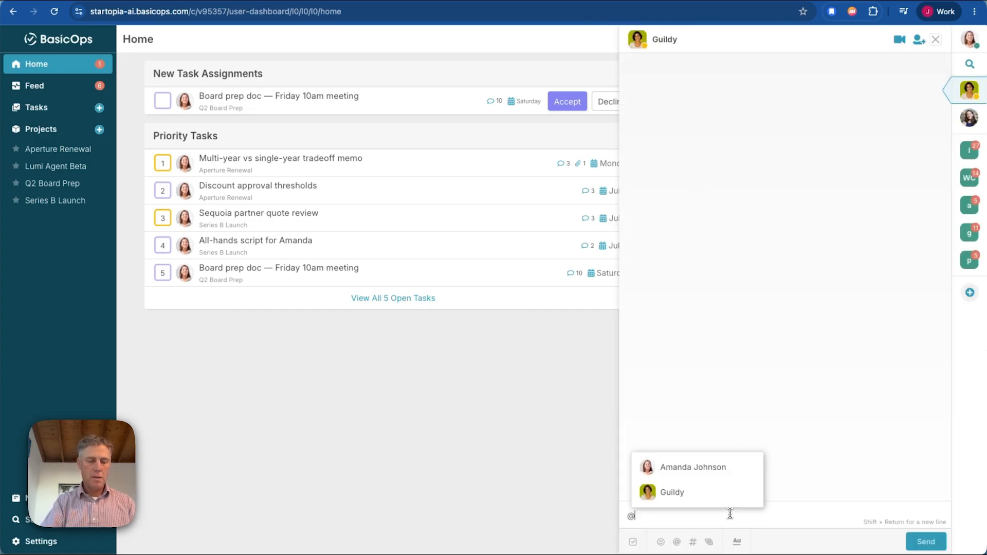
text(guil)
key(Return)
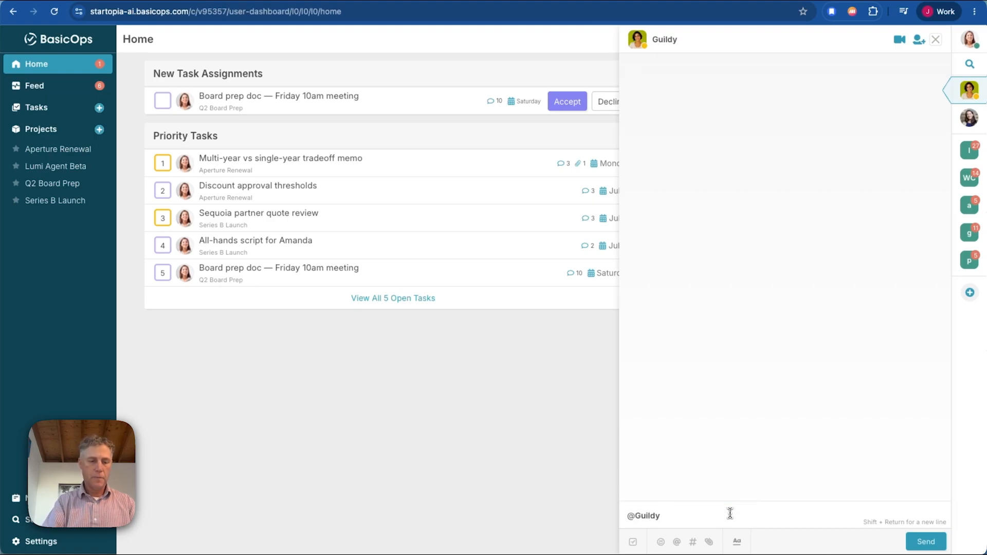
text(Are yo)
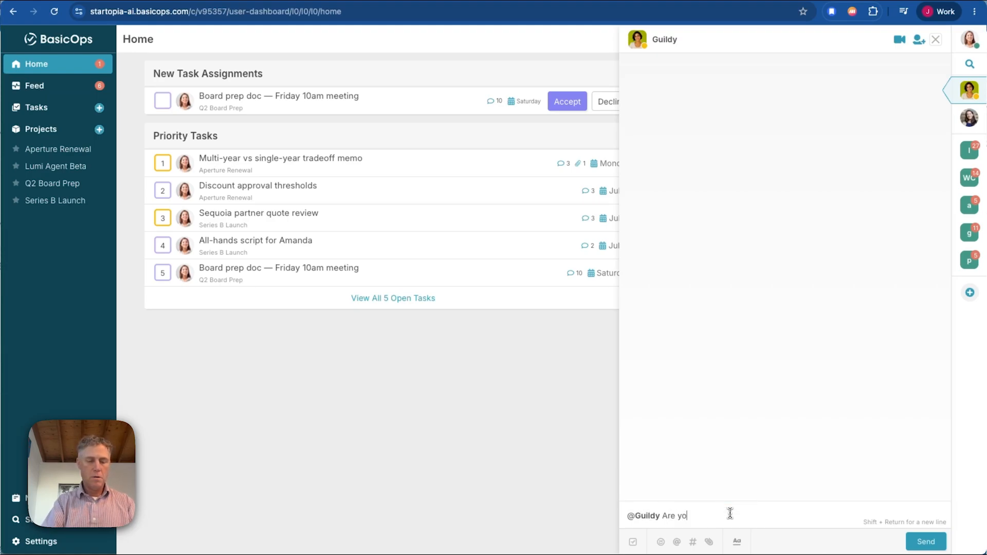
text(u ther)
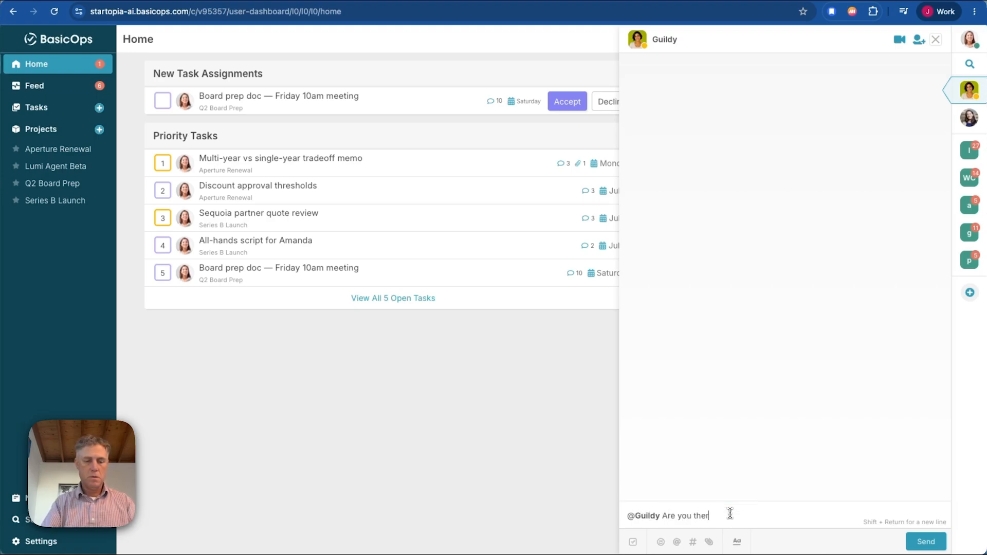
text(e?)
key(Return)
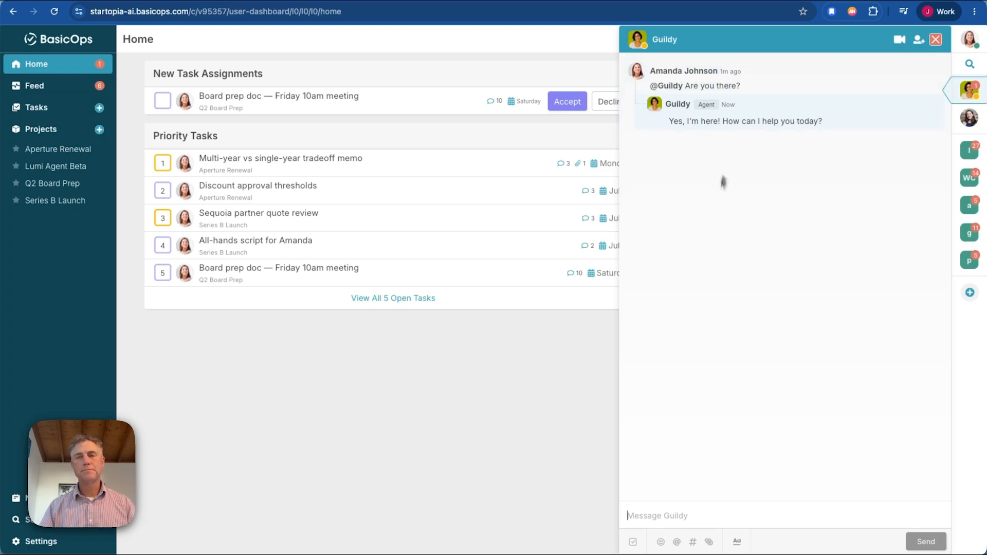
click(690, 517)
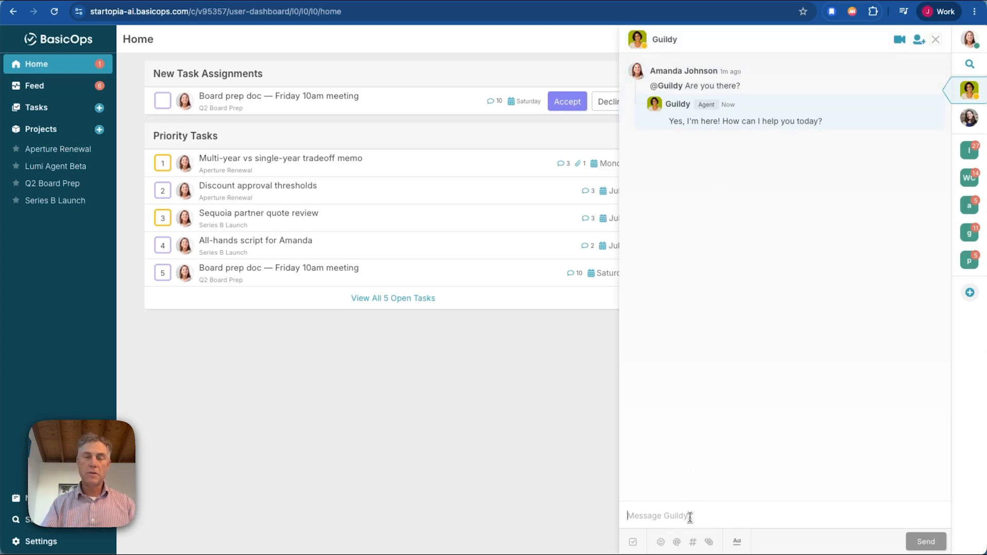
text(Gui)
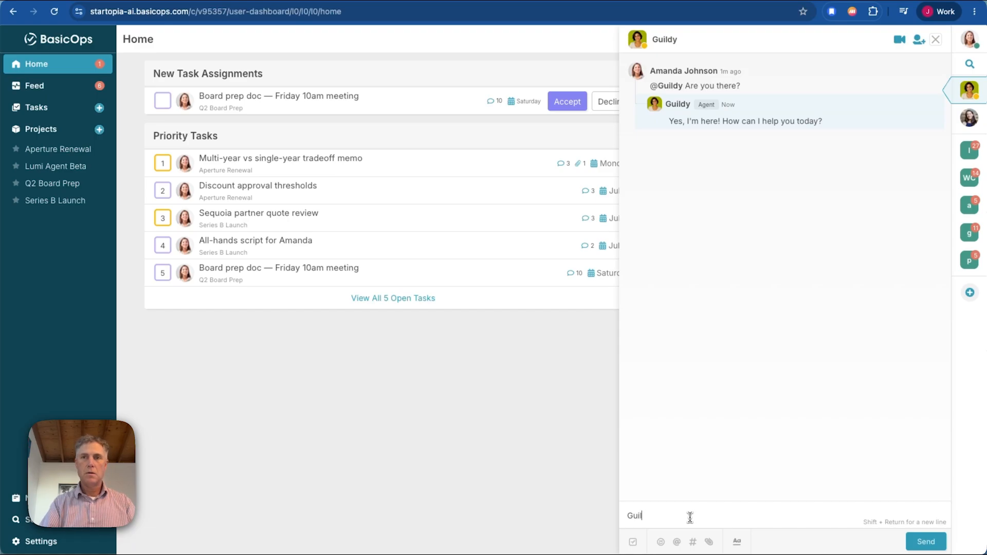
key(BackSpace)
key(BackSpace)
key(BackSpace)
text(@g)
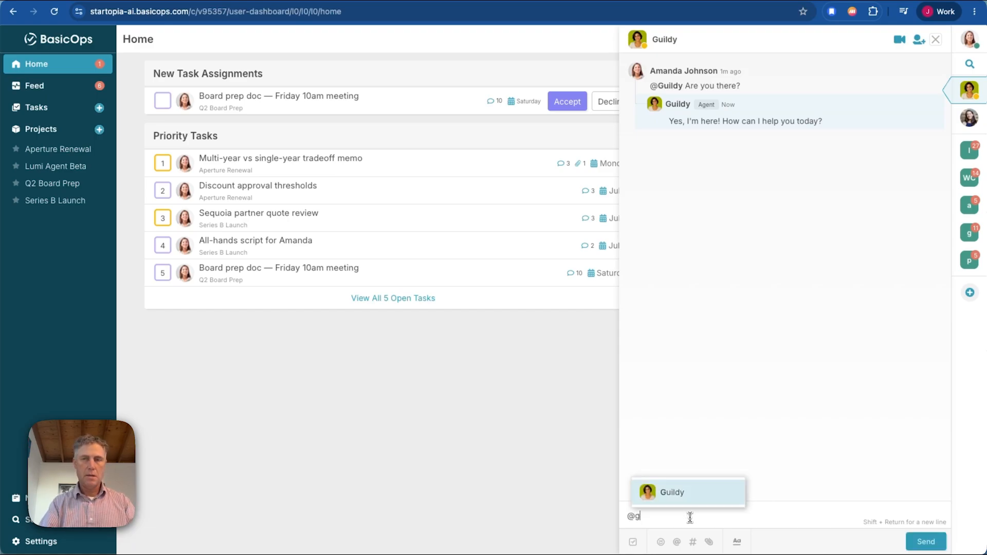
text(ui)
key(Return)
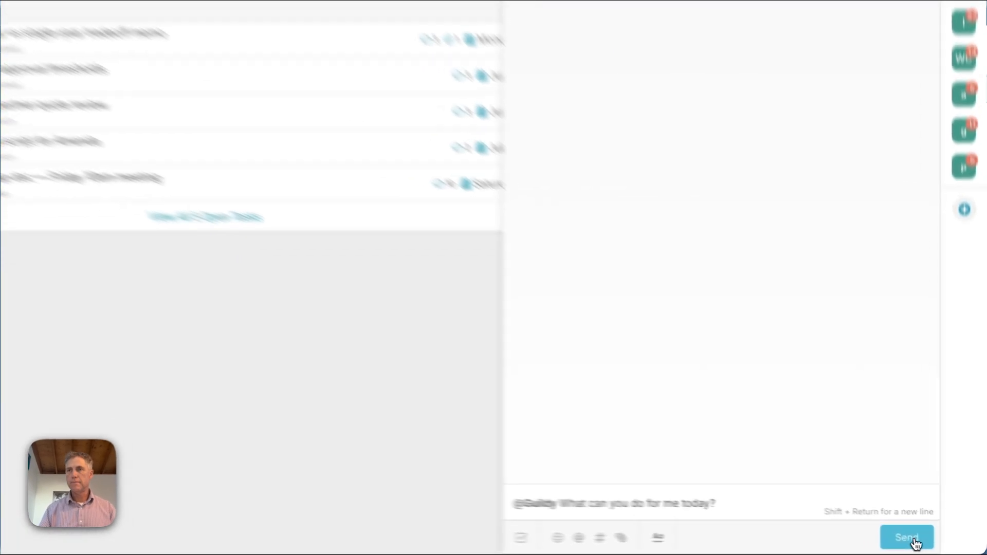
click(922, 542)
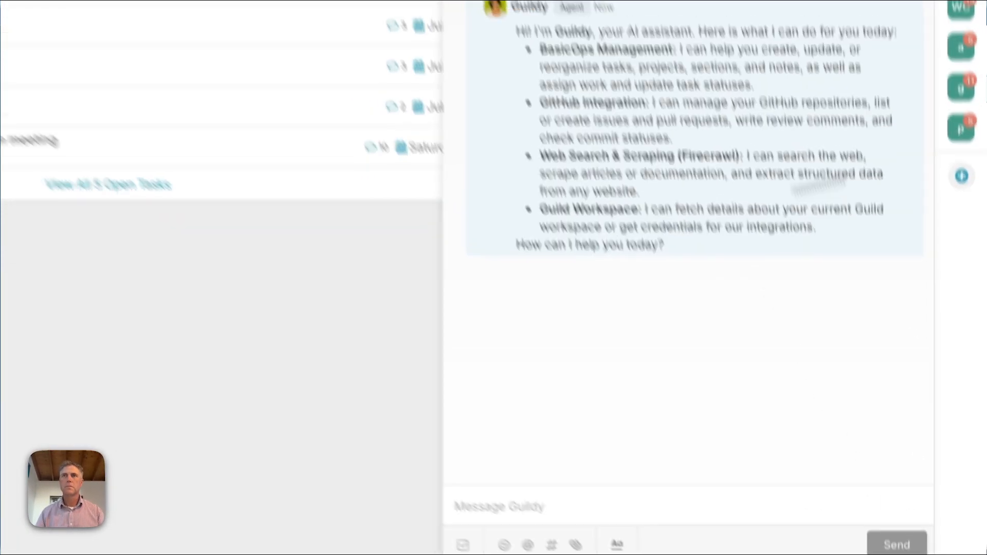